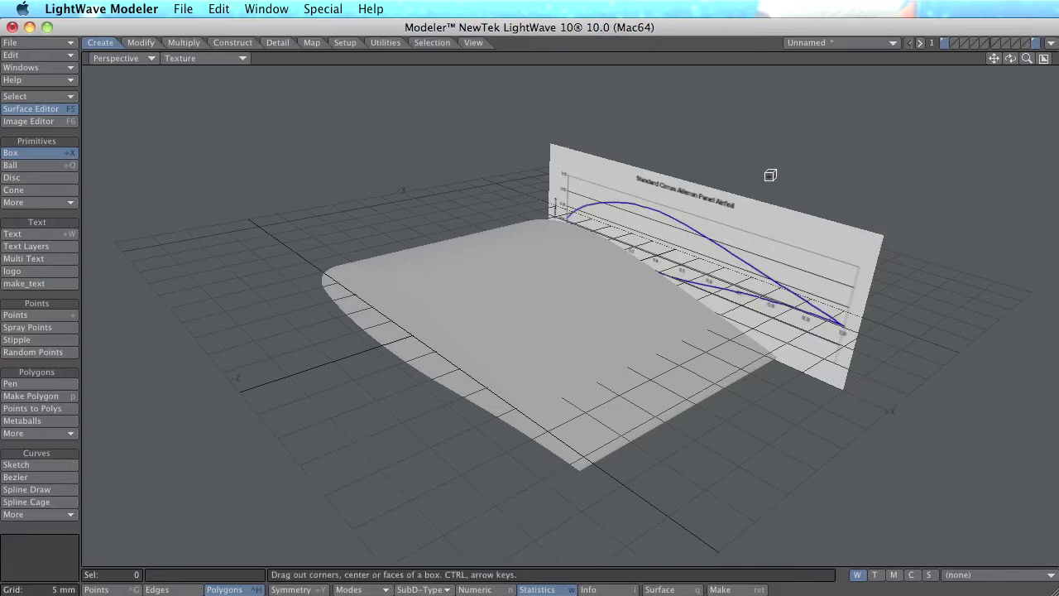
Step: Switch to Chrome and open the Outer Panel FX 66-17 All-182 airfoil chart image in a new tab
{"action": "left_click_drag", "start_coordinate": [787, 237], "coordinate": [654, 432], "text": "alt"}
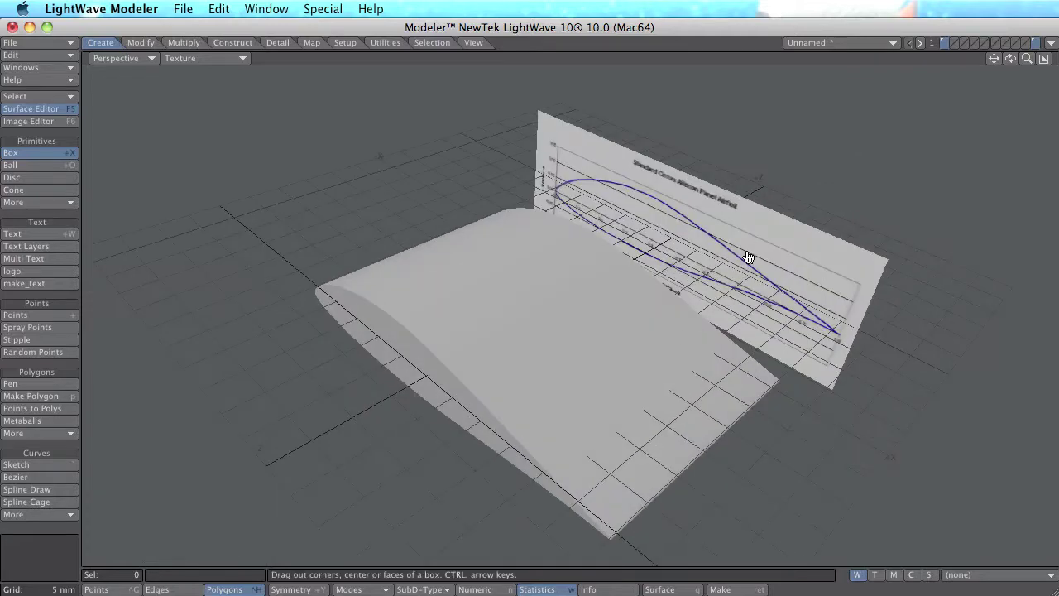
{"action": "key", "text": "super+Tab"}
{"action": "key", "text": "super+Tab"}
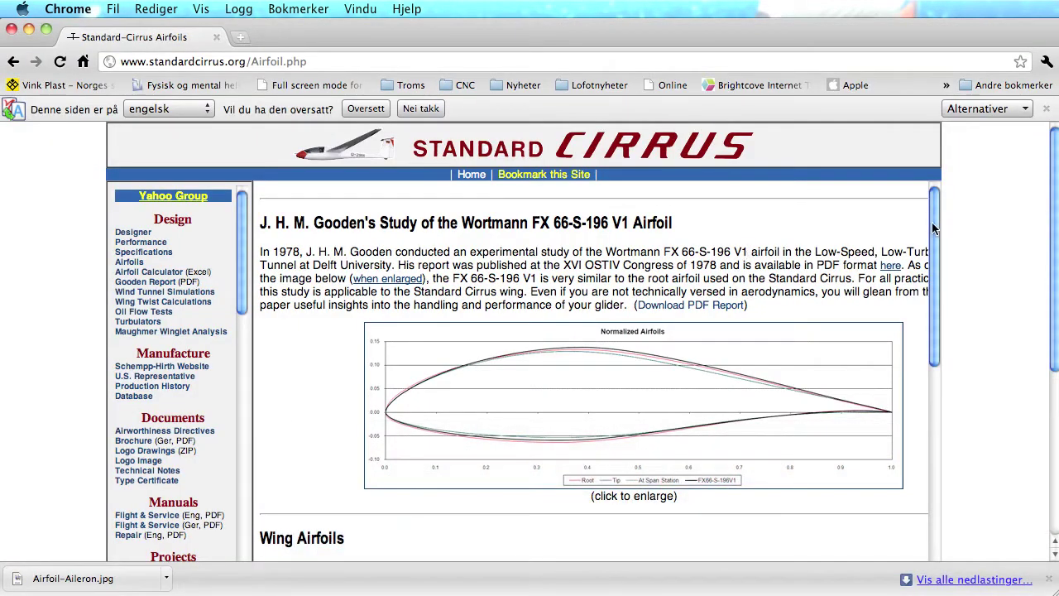
{"action": "left_click_drag", "start_coordinate": [935, 219], "coordinate": [941, 404]}
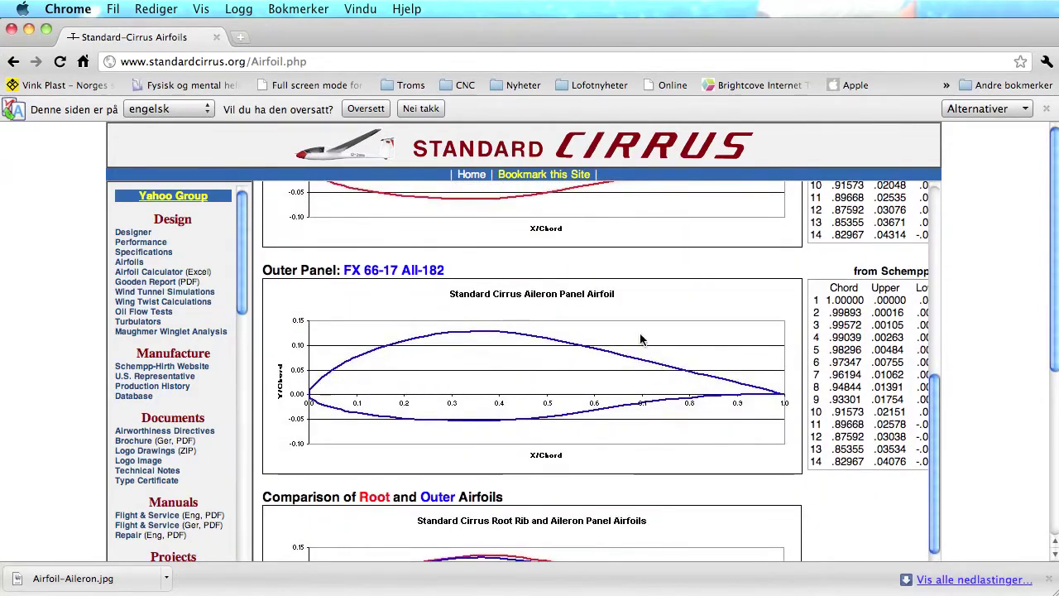
{"action": "right_click", "coordinate": [642, 334]}
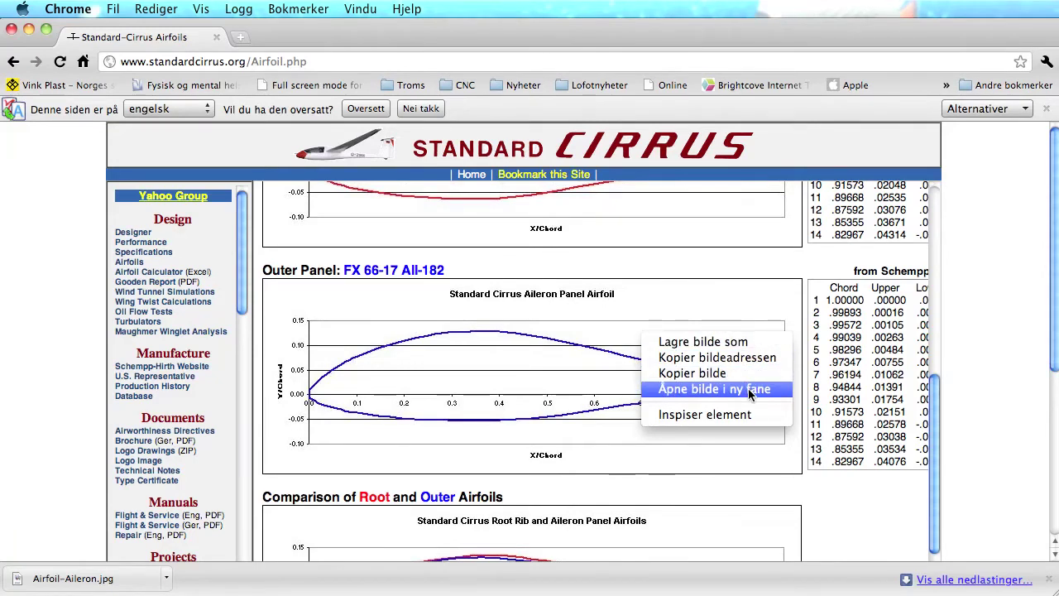
{"action": "left_click", "coordinate": [711, 388]}
{"action": "left_click", "coordinate": [343, 36]}
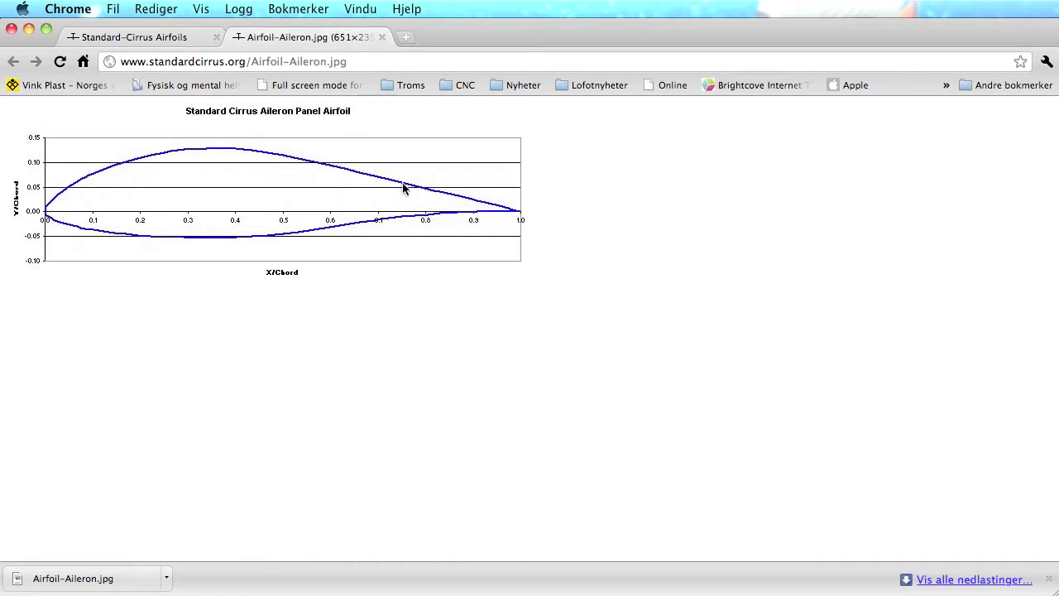
{"action": "right_click", "coordinate": [378, 178]}
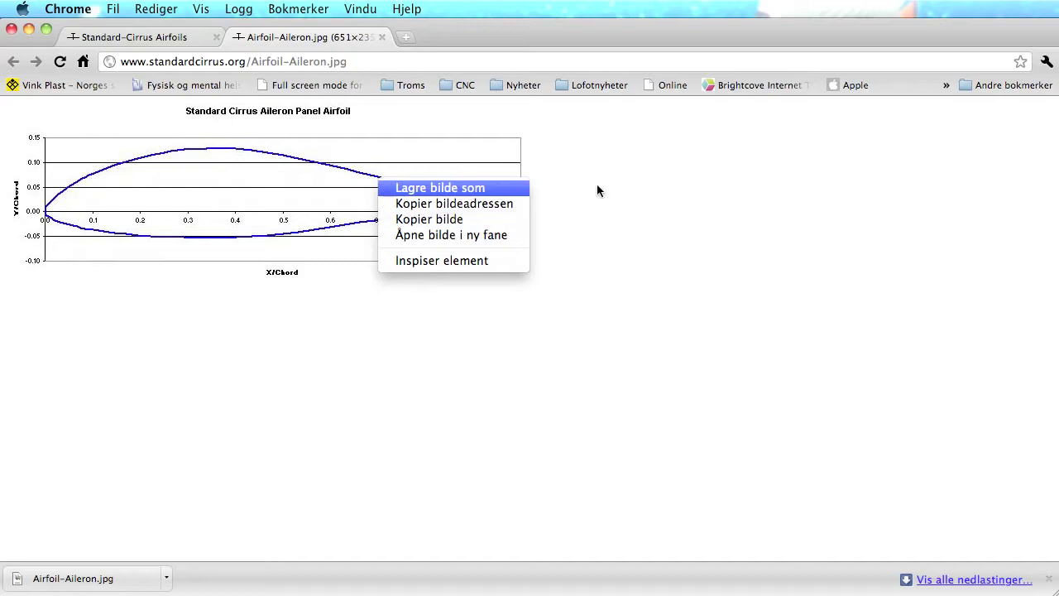
{"action": "left_click", "coordinate": [645, 183]}
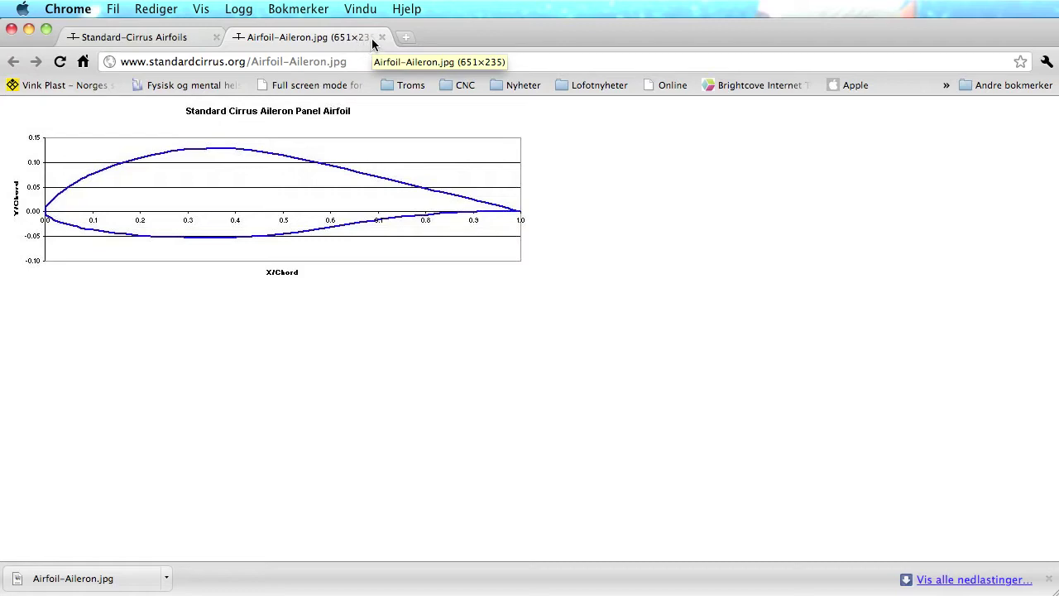
Step: Return to LightWave Modeler, create a new object in the quad view layout, and activate its tenth layer
{"action": "key", "text": "super+Tab"}
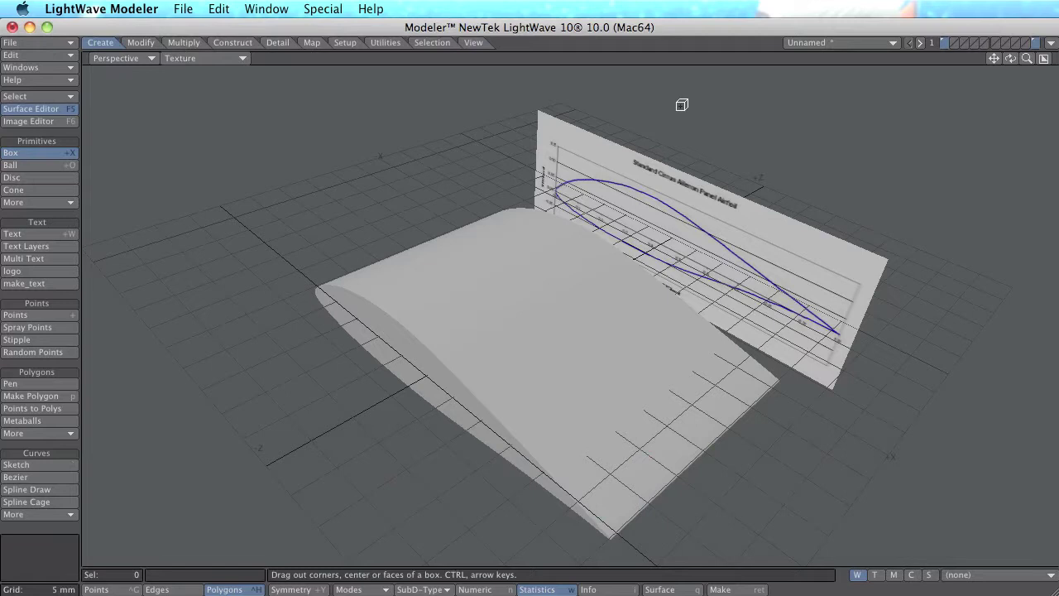
{"action": "key", "text": "0"}
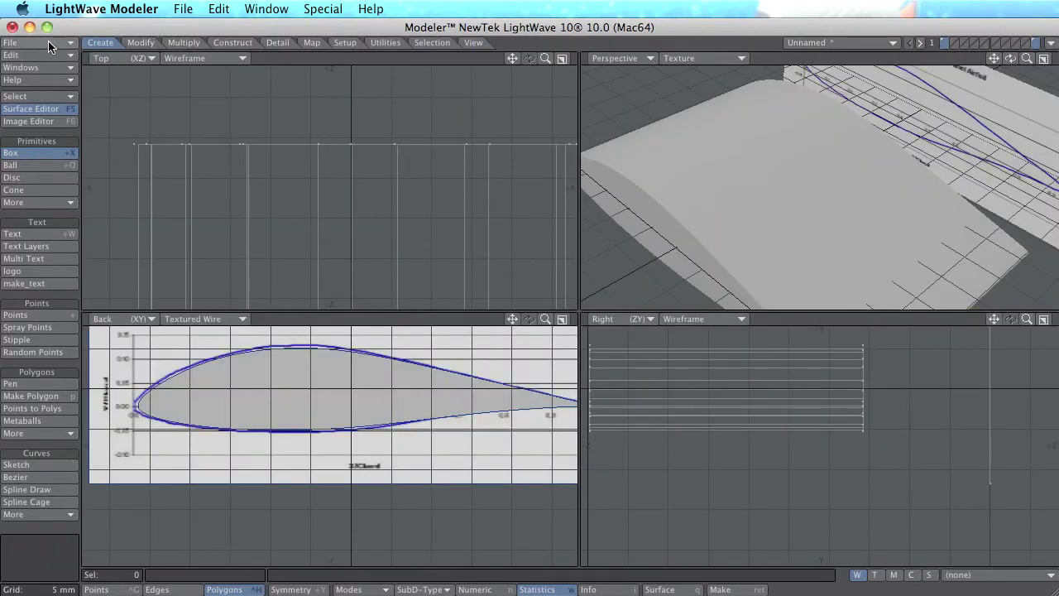
{"action": "left_click", "coordinate": [48, 43]}
{"action": "left_click", "coordinate": [48, 41]}
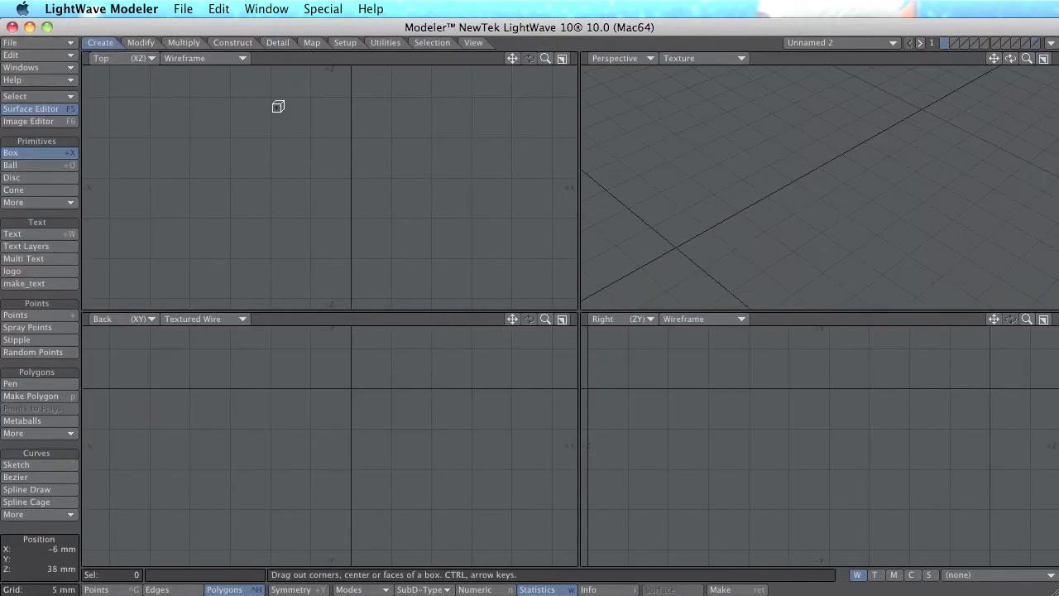
{"action": "left_click", "coordinate": [1036, 42]}
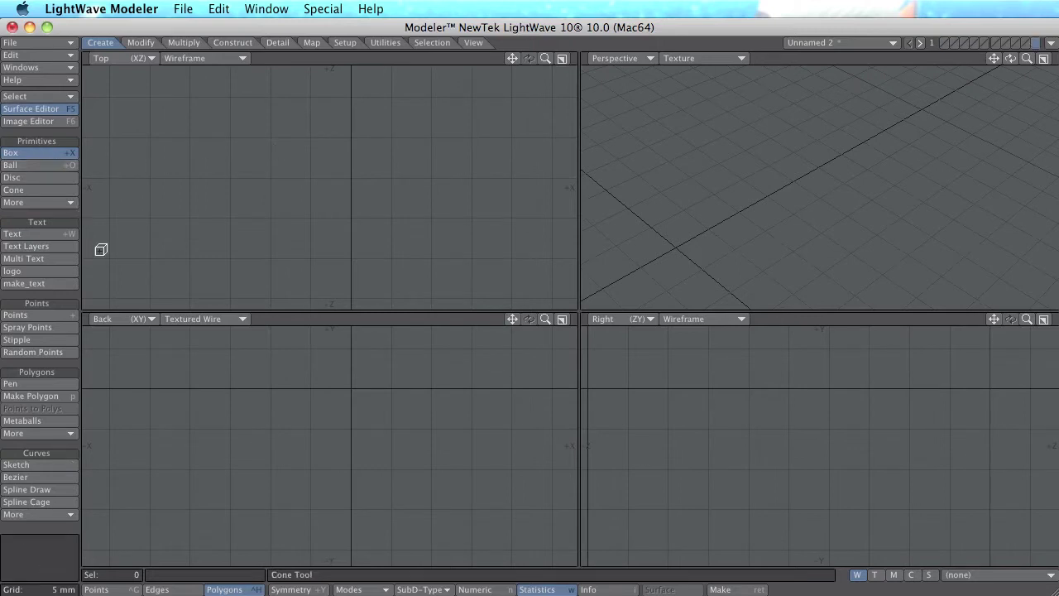
Step: Draw a flat box about 45 mm wide and 15 mm high in the Back view, with a single segment along X
{"action": "key", "text": "shift+x"}
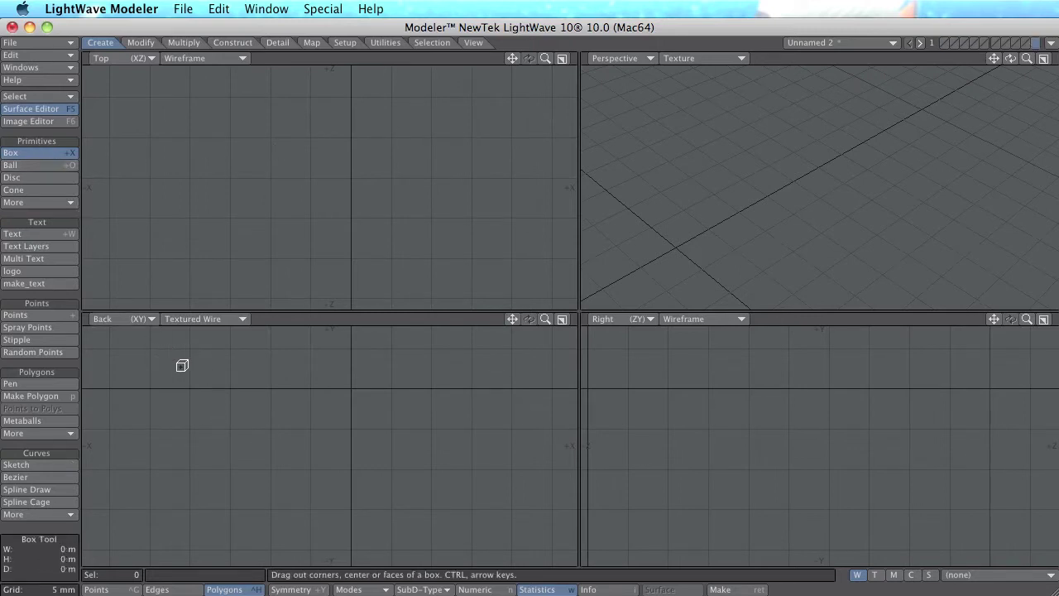
{"action": "left_click_drag", "start_coordinate": [162, 354], "coordinate": [525, 471]}
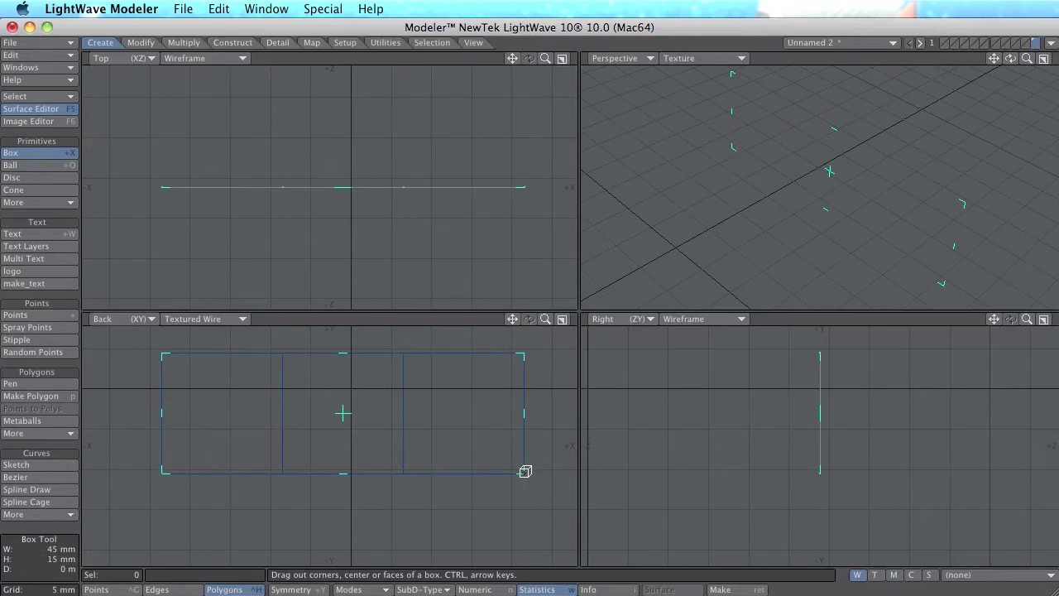
{"action": "key", "text": "Left"}
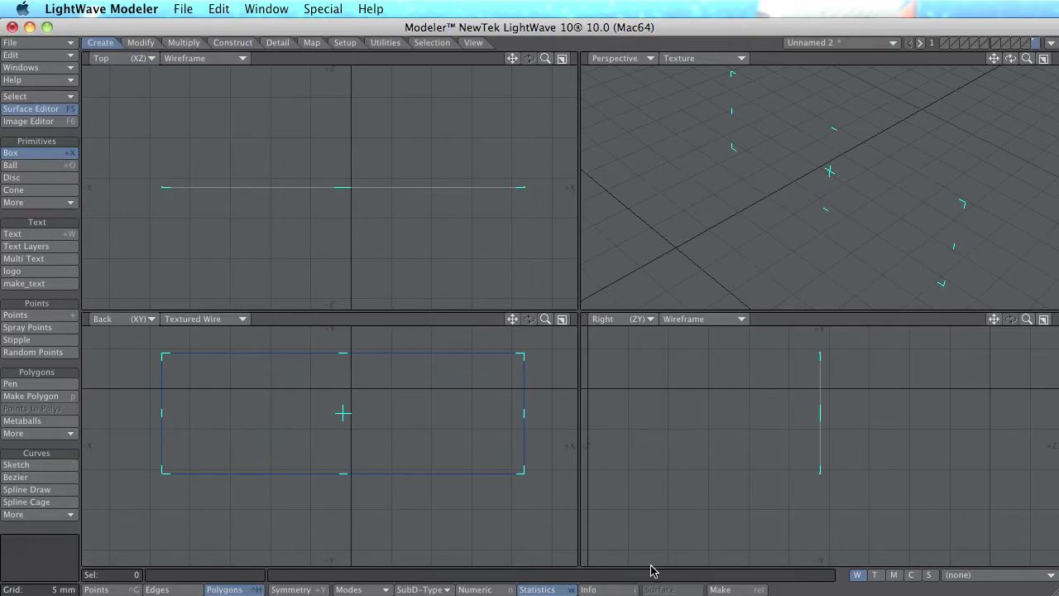
Step: Check the pixel size of the airfoil image in Chrome and set the box's width numerically to 61.5 mm
{"action": "left_click", "coordinate": [475, 589]}
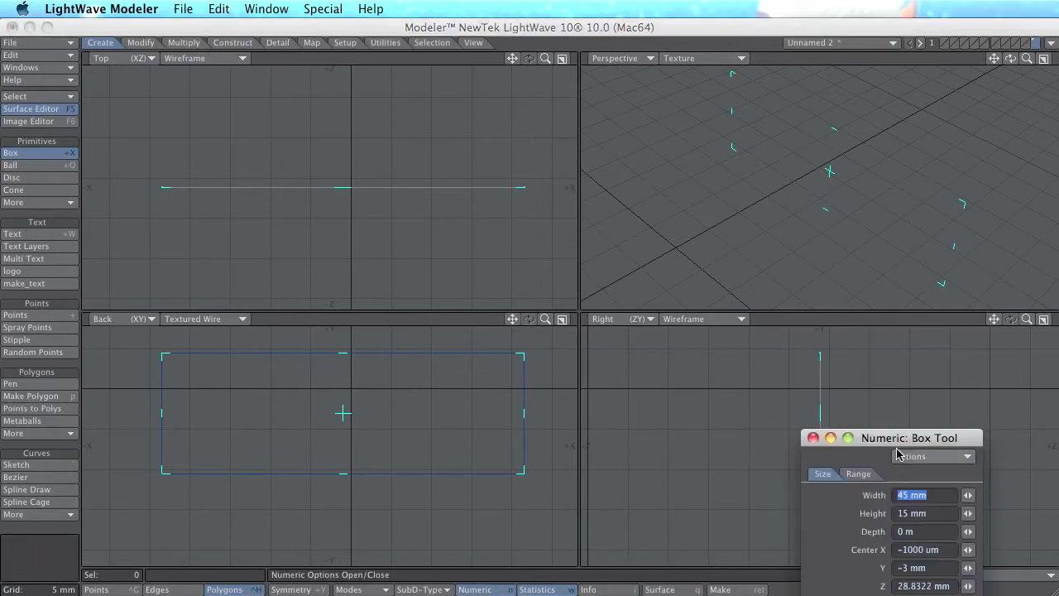
{"action": "left_click_drag", "start_coordinate": [900, 438], "coordinate": [870, 140]}
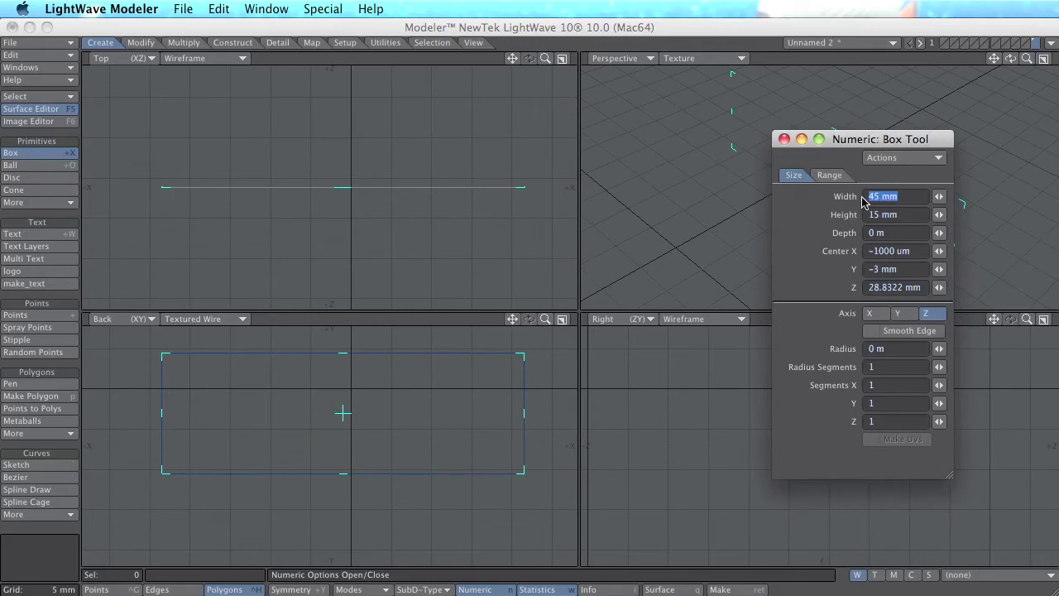
{"action": "key", "text": "super+Tab"}
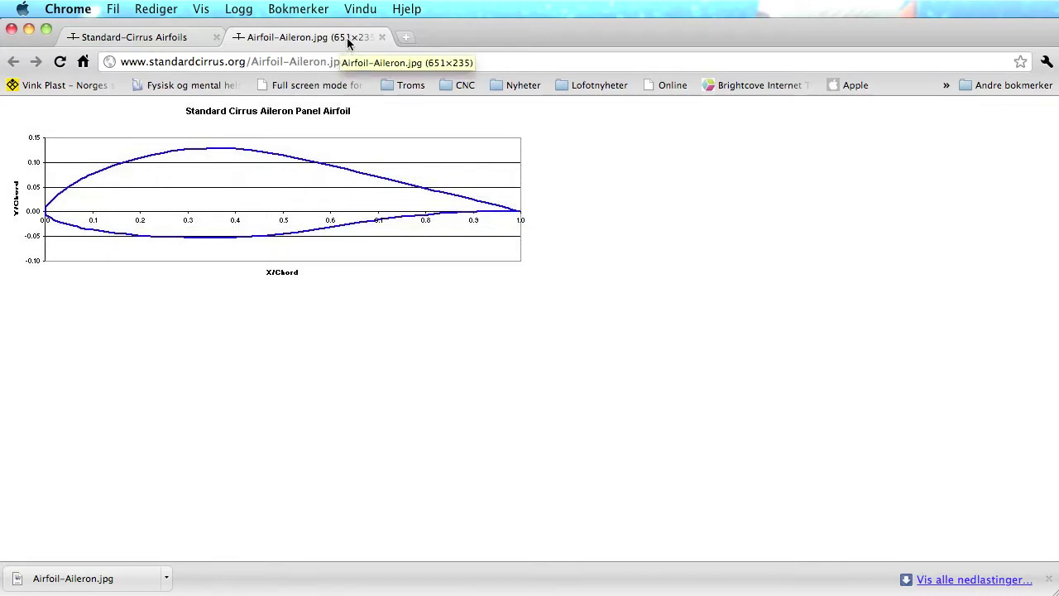
{"action": "key", "text": "super+Tab"}
{"action": "type", "text": "6"}
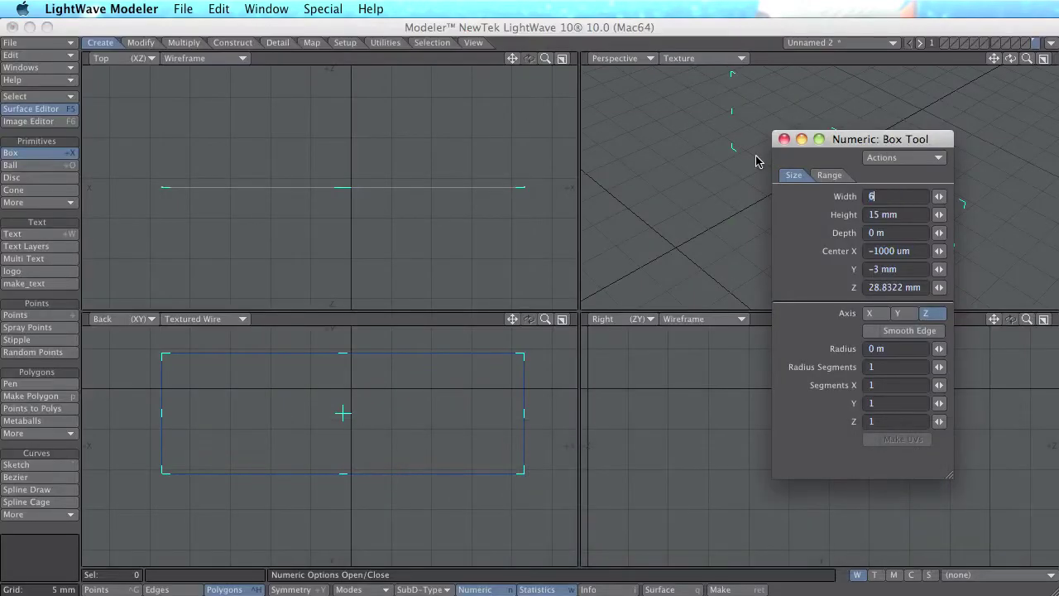
{"action": "type", "text": "1,5"}
{"action": "key", "text": "Tab"}
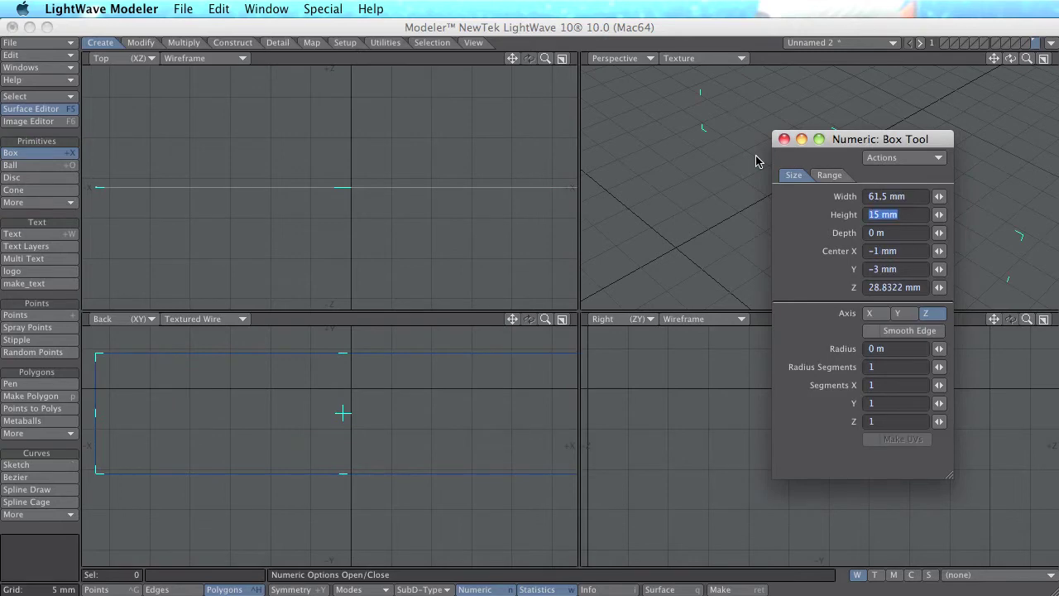
Step: Recheck the image's pixel height in Chrome and set the box's height to 23.5 mm
{"action": "key", "text": "super+Tab"}
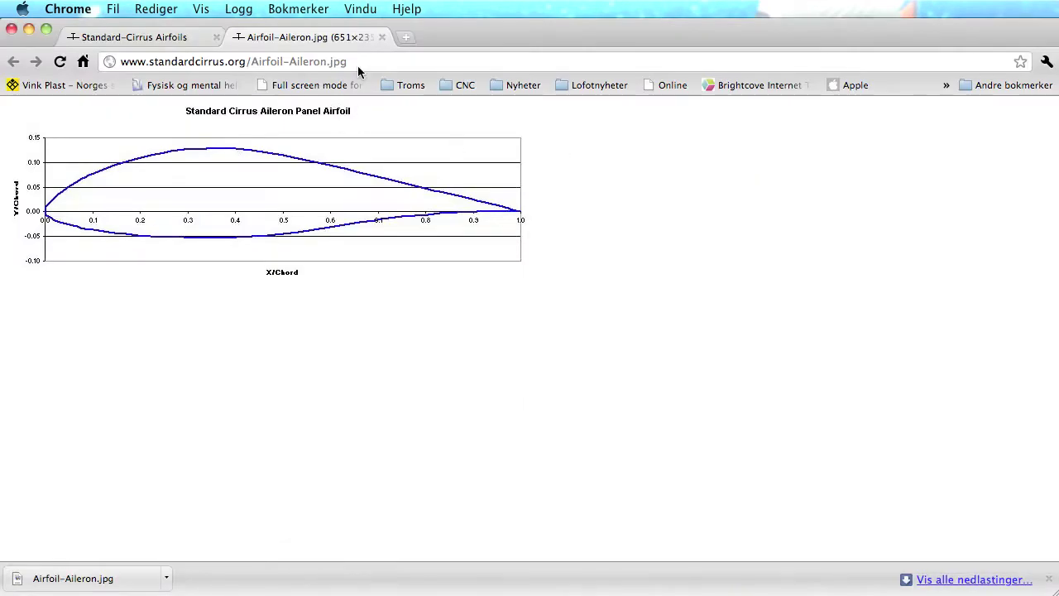
{"action": "key", "text": "super+Tab"}
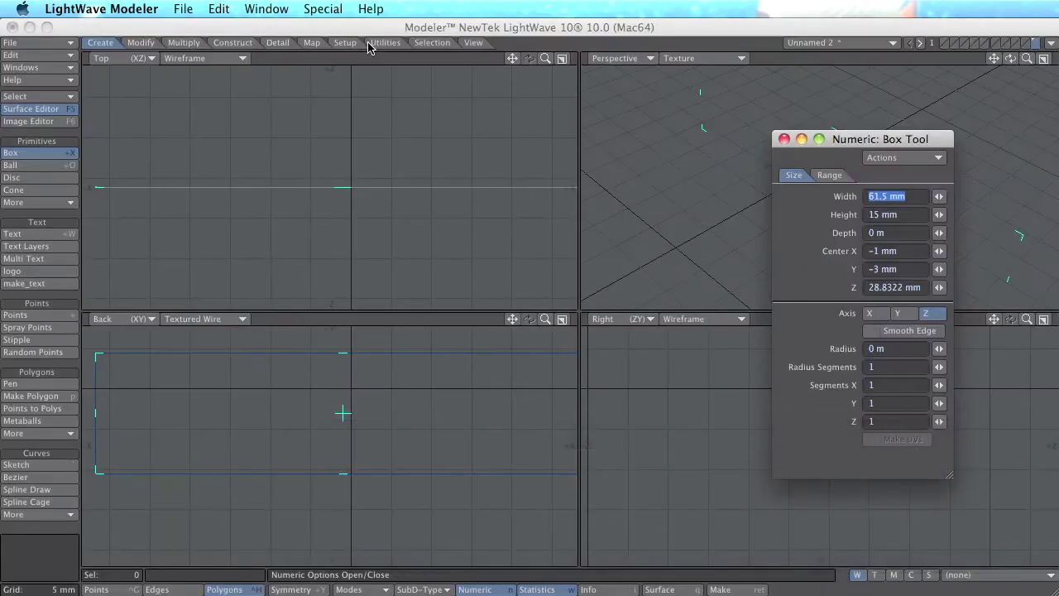
{"action": "key", "text": "Tab"}
{"action": "type", "text": "23,5mm"}
{"action": "key", "text": "Tab"}
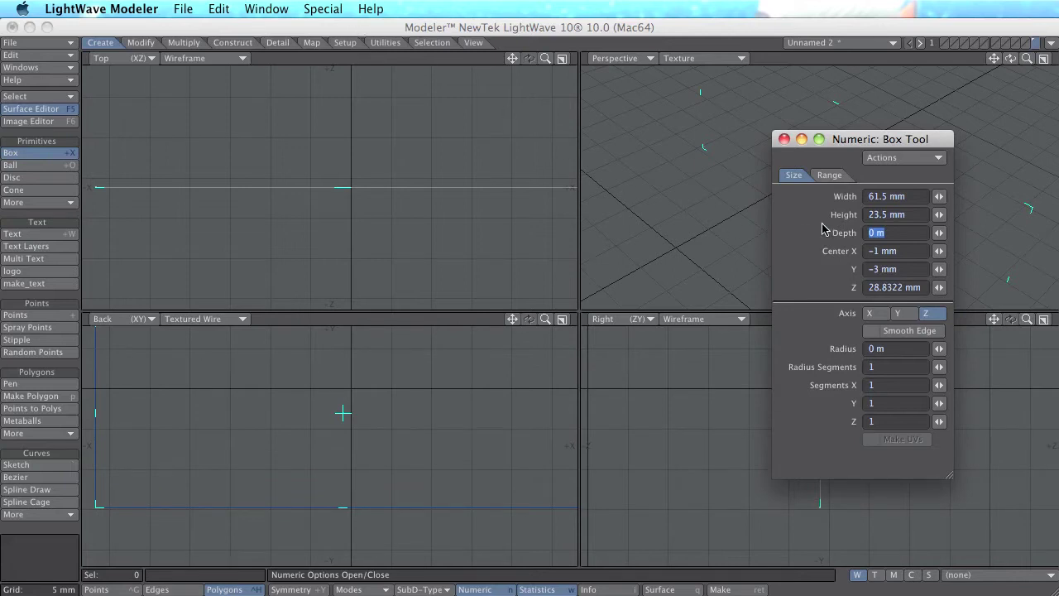
Step: Set the box's center to 0 on X, Y and Z and finalize the box
{"action": "key", "text": "Tab"}
{"action": "type", "text": "0"}
{"action": "key", "text": "Tab"}
{"action": "type", "text": "0"}
{"action": "key", "text": "Tab"}
{"action": "type", "text": "0"}
{"action": "key", "text": "Tab"}
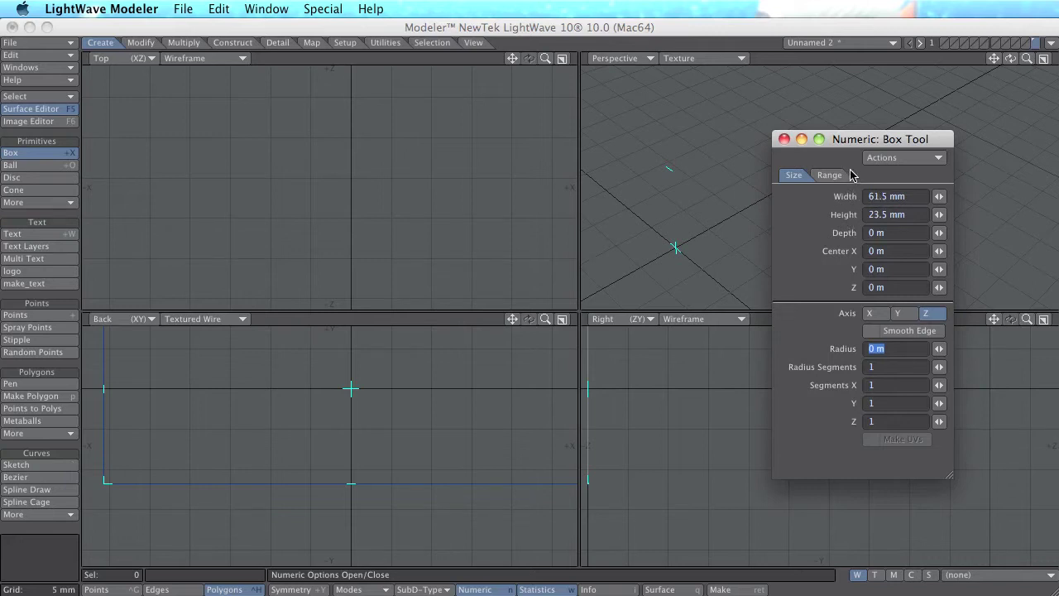
{"action": "left_click", "coordinate": [785, 139]}
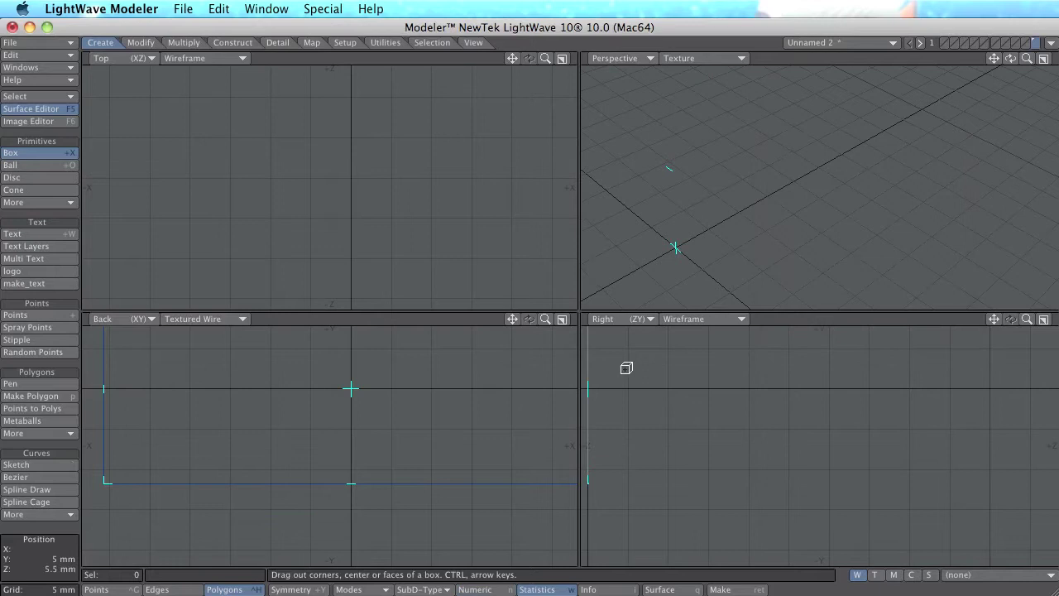
{"action": "left_click", "coordinate": [726, 589]}
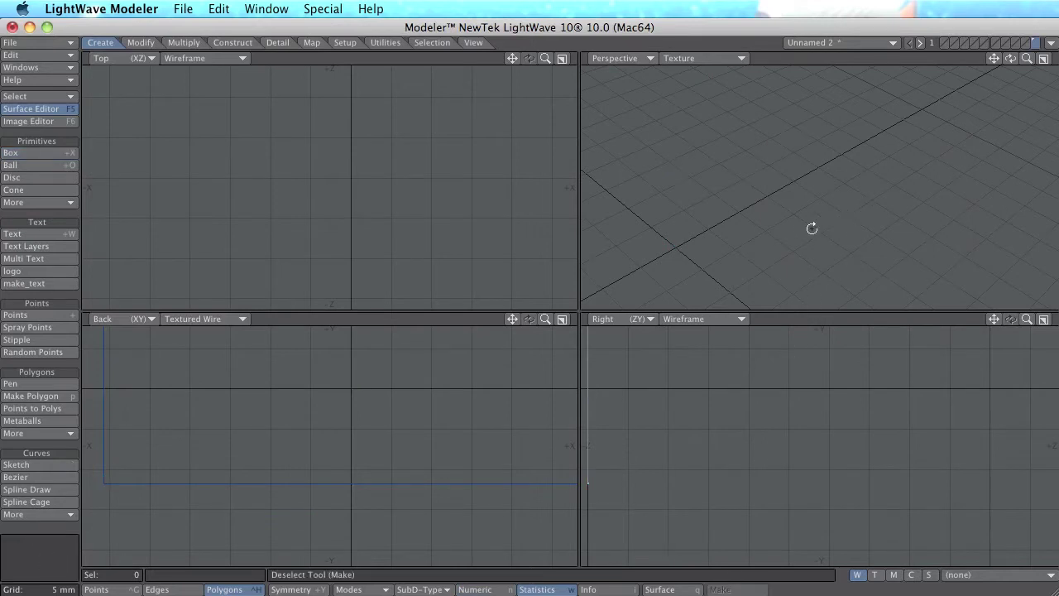
Step: Assign a new surface named Mal to the flat box, keeping the default color
{"action": "left_click_drag", "start_coordinate": [714, 248], "coordinate": [846, 188], "text": "alt+shift"}
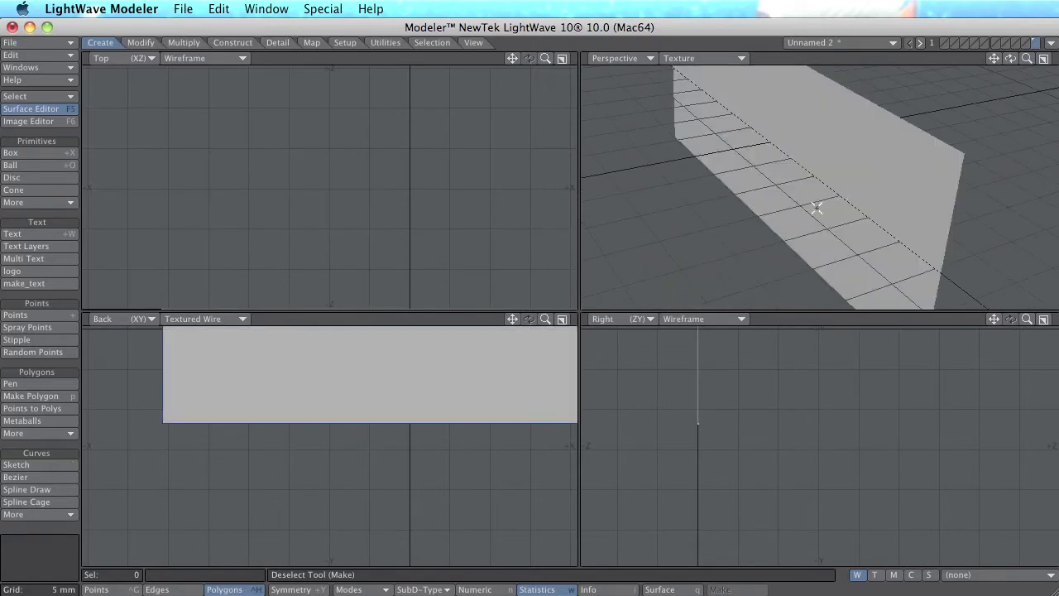
{"action": "left_click_drag", "start_coordinate": [870, 217], "coordinate": [872, 201], "text": "alt"}
{"action": "left_click_drag", "start_coordinate": [439, 366], "coordinate": [356, 489], "text": "alt"}
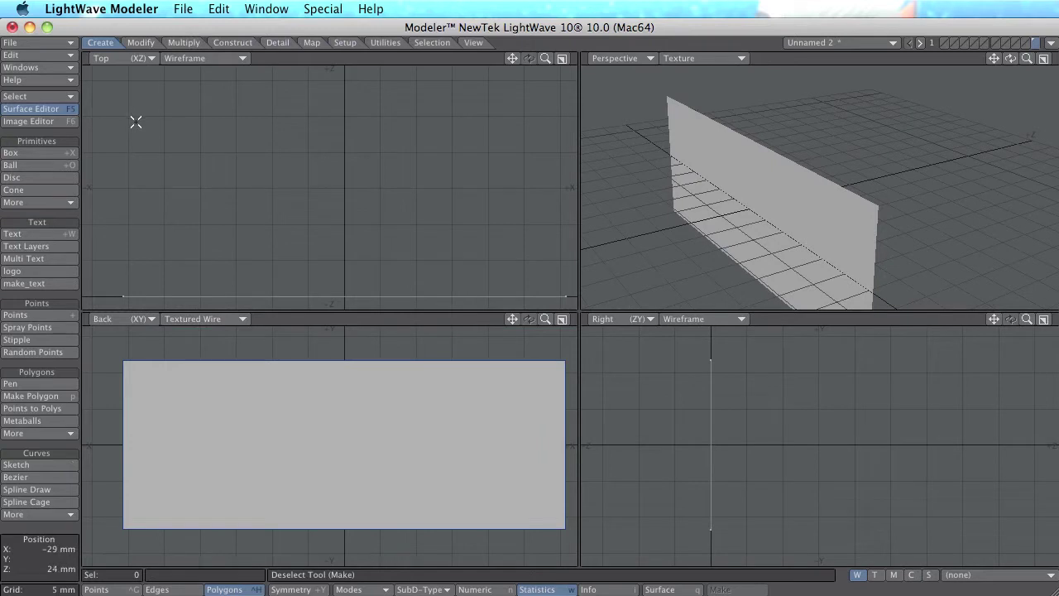
{"action": "key", "text": "q"}
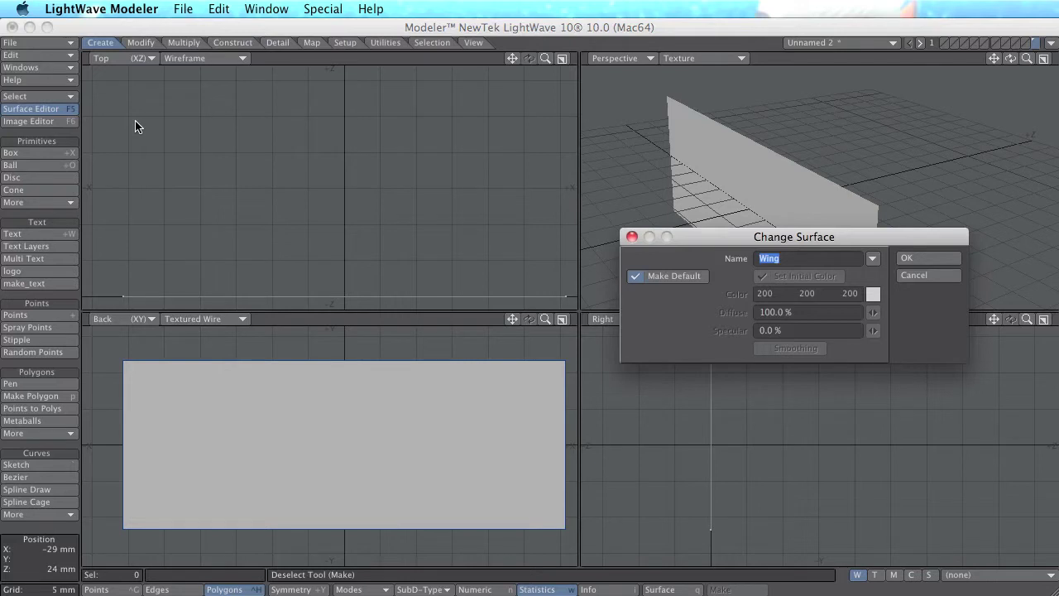
{"action": "type", "text": "Mal"}
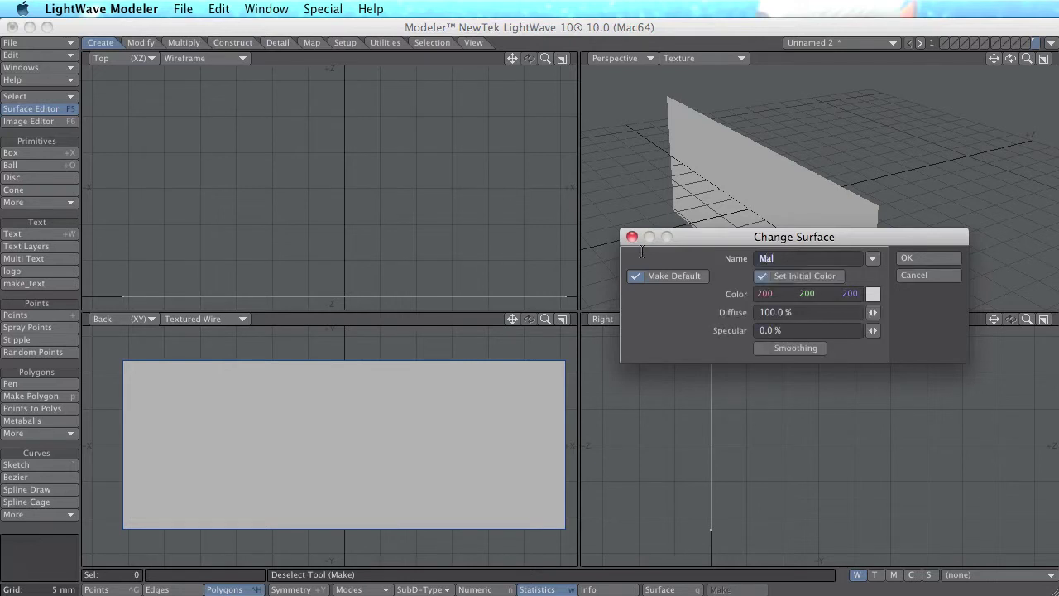
{"action": "left_click", "coordinate": [919, 257]}
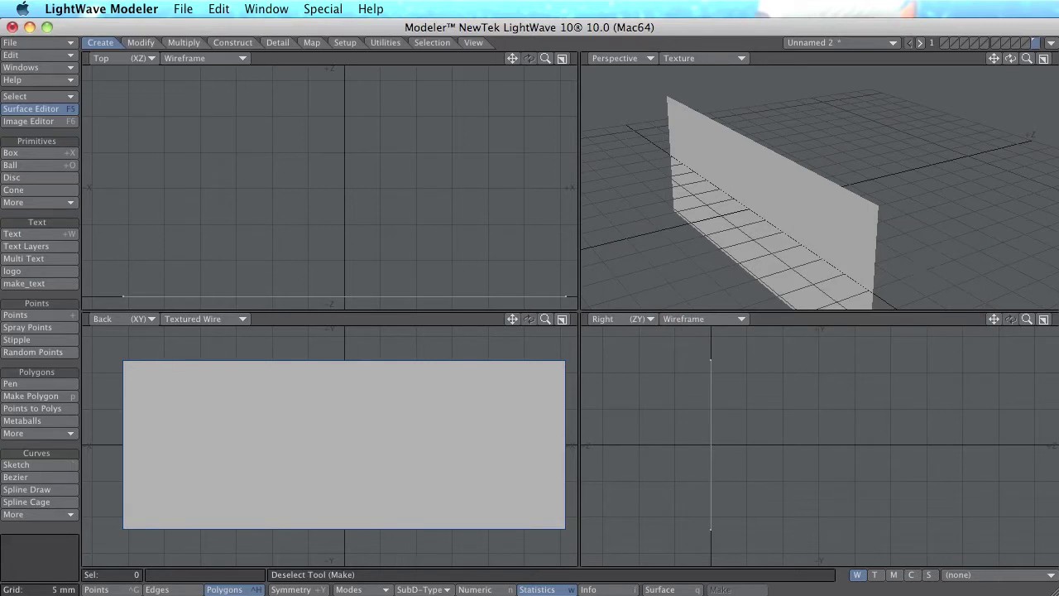
Step: Add Airfoil-Aileron.jpg as a planar image map texture on the Mal surface's color channel
{"action": "key", "text": "F5"}
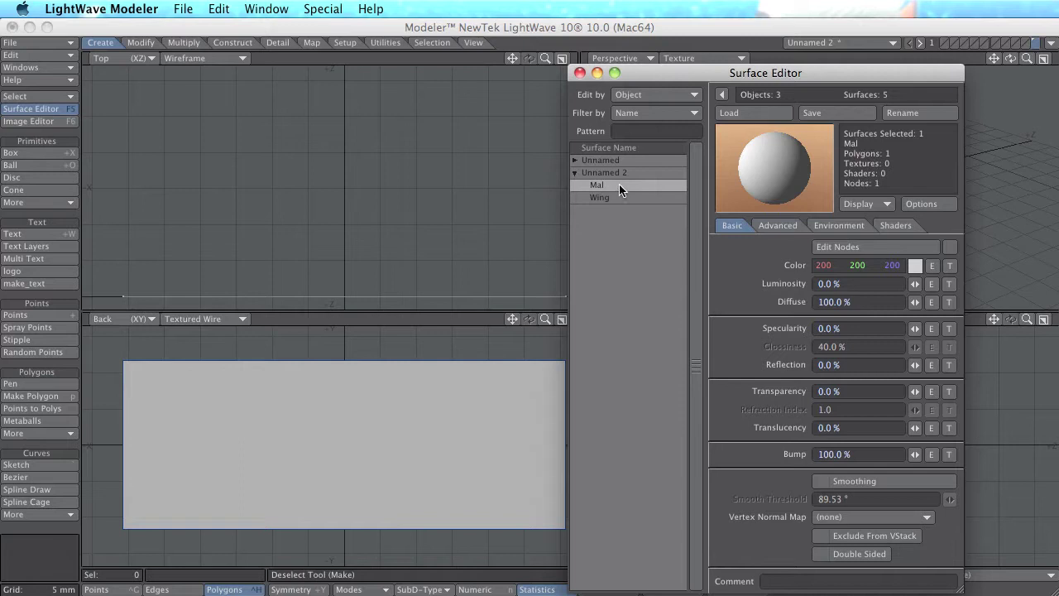
{"action": "left_click", "coordinate": [949, 266]}
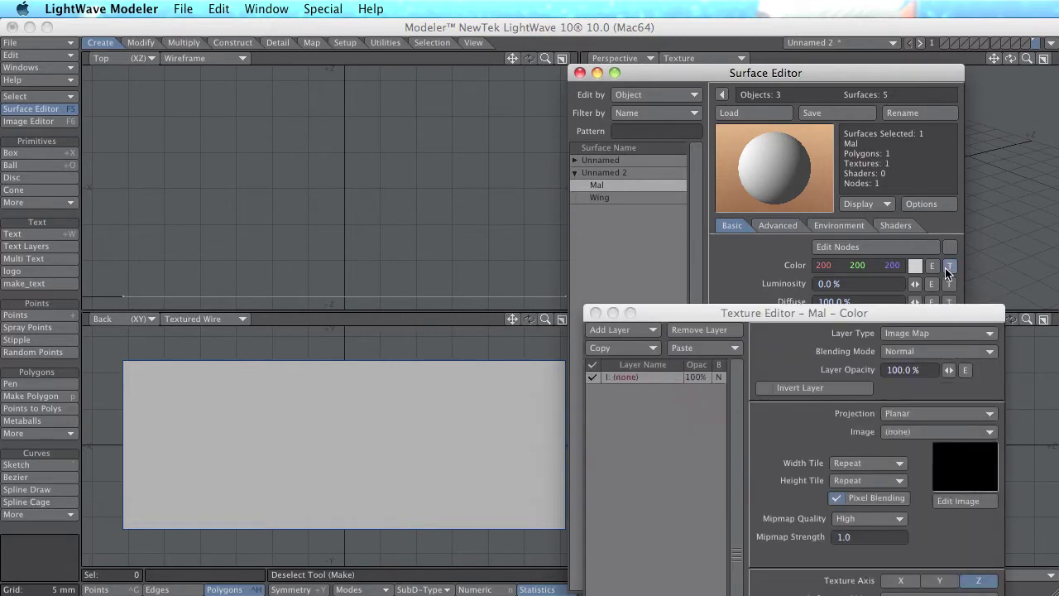
{"action": "left_click", "coordinate": [916, 431]}
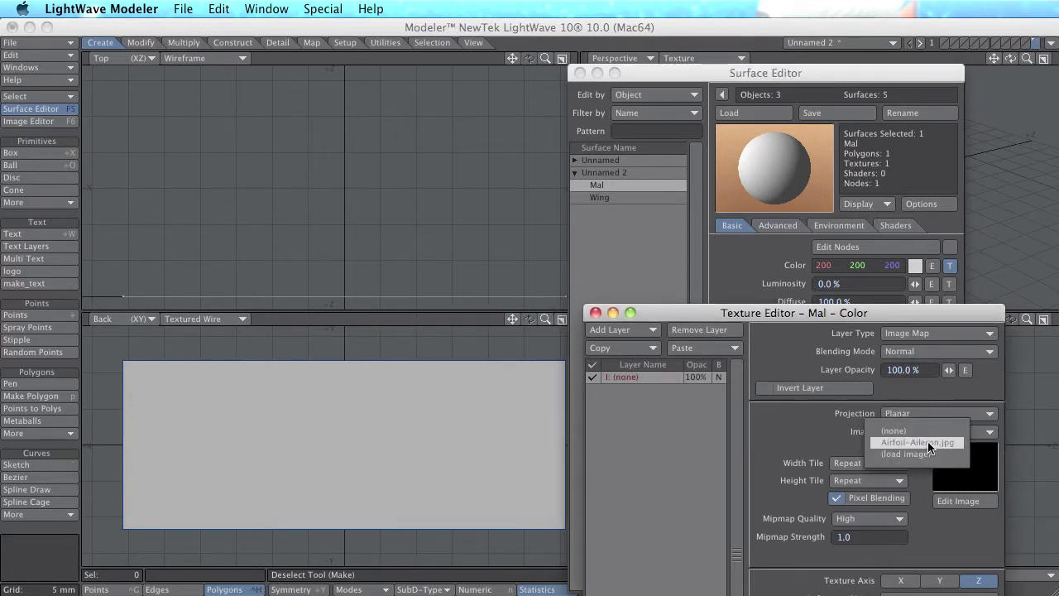
{"action": "left_click", "coordinate": [927, 442]}
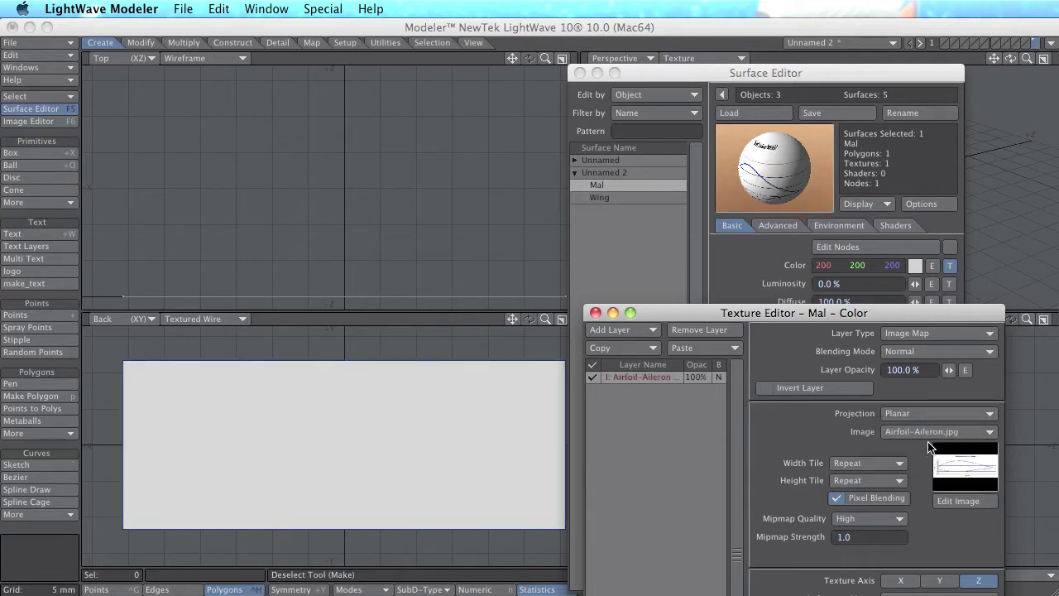
{"action": "left_click_drag", "start_coordinate": [862, 315], "coordinate": [914, 274]}
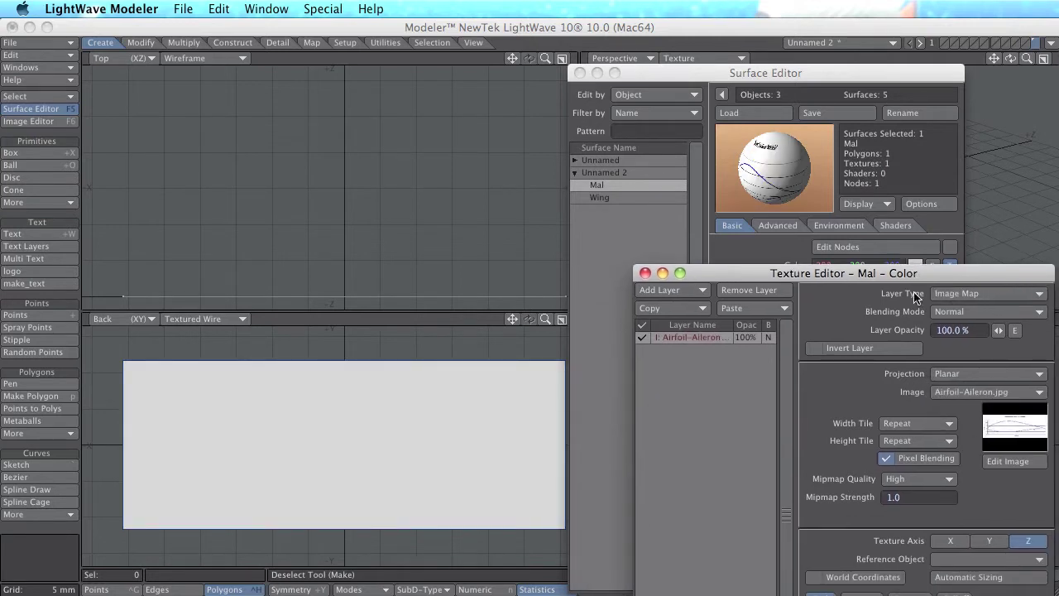
Step: Fit the airfoil texture to the flat box using automatic sizing on the Z axis, close the Texture Editor and clear the Surface Editor away
{"action": "left_click", "coordinate": [994, 577]}
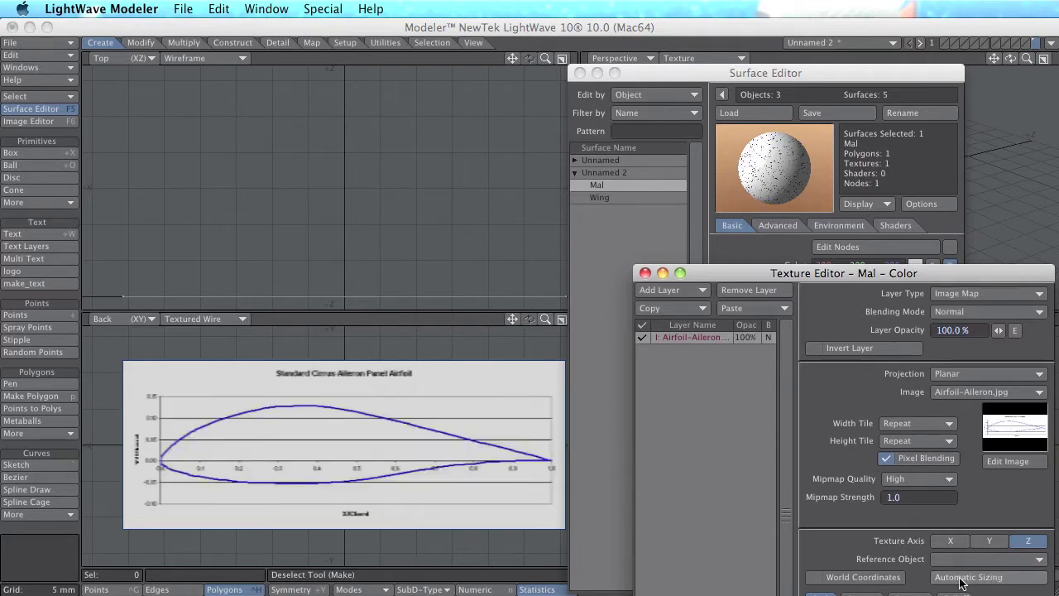
{"action": "left_click_drag", "start_coordinate": [963, 274], "coordinate": [916, 103]}
{"action": "left_click", "coordinate": [982, 371]}
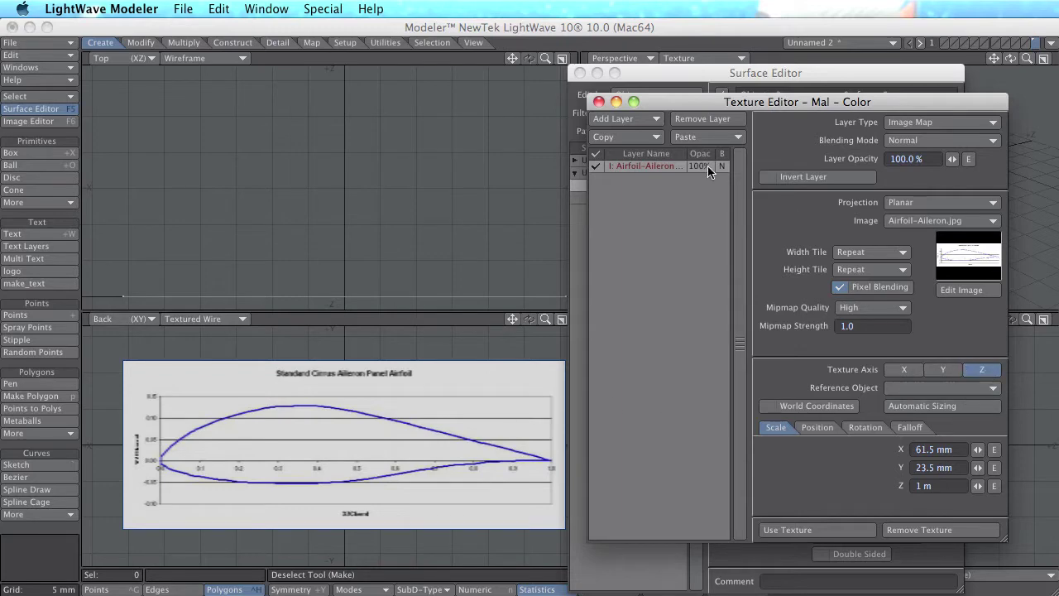
{"action": "left_click", "coordinate": [599, 101]}
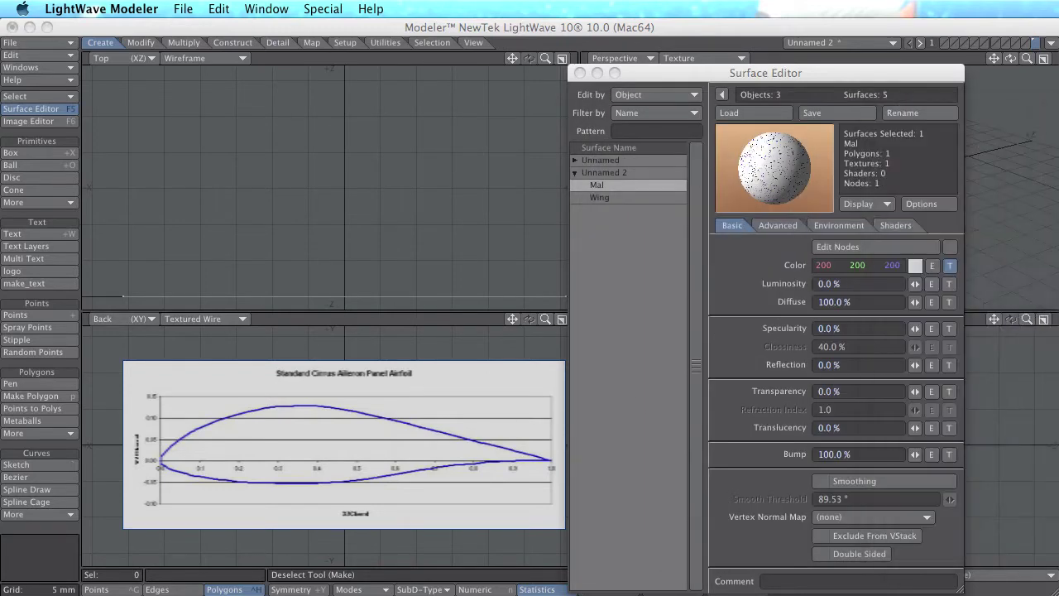
{"action": "left_click_drag", "start_coordinate": [711, 73], "coordinate": [1058, 460]}
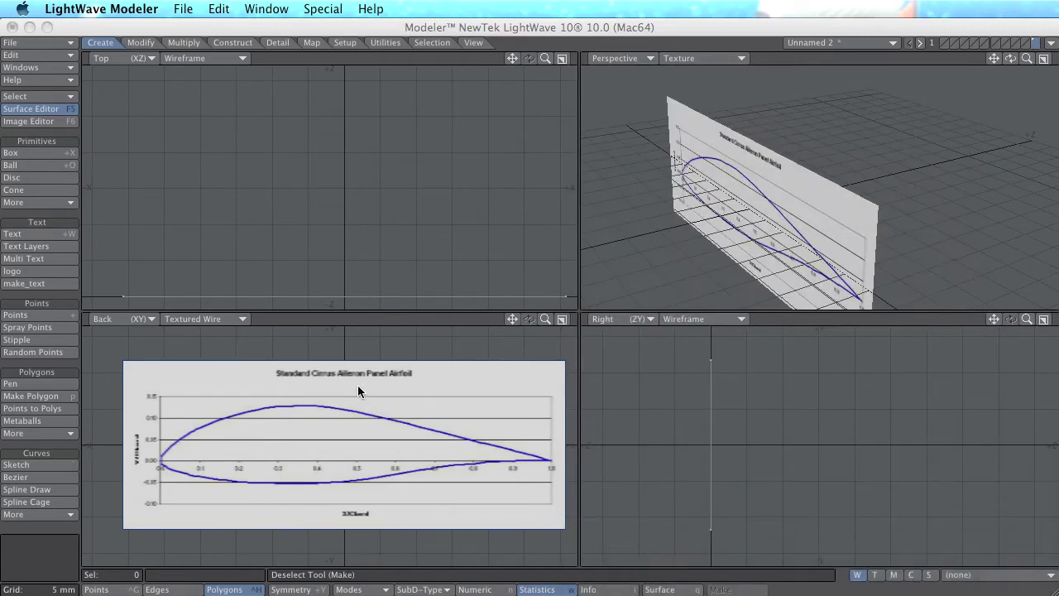
Step: Use Texture shading in the Perspective view and change the Back view's shading to Texture
{"action": "left_click_drag", "start_coordinate": [785, 206], "coordinate": [554, 243], "text": "alt"}
{"action": "left_click", "coordinate": [717, 59]}
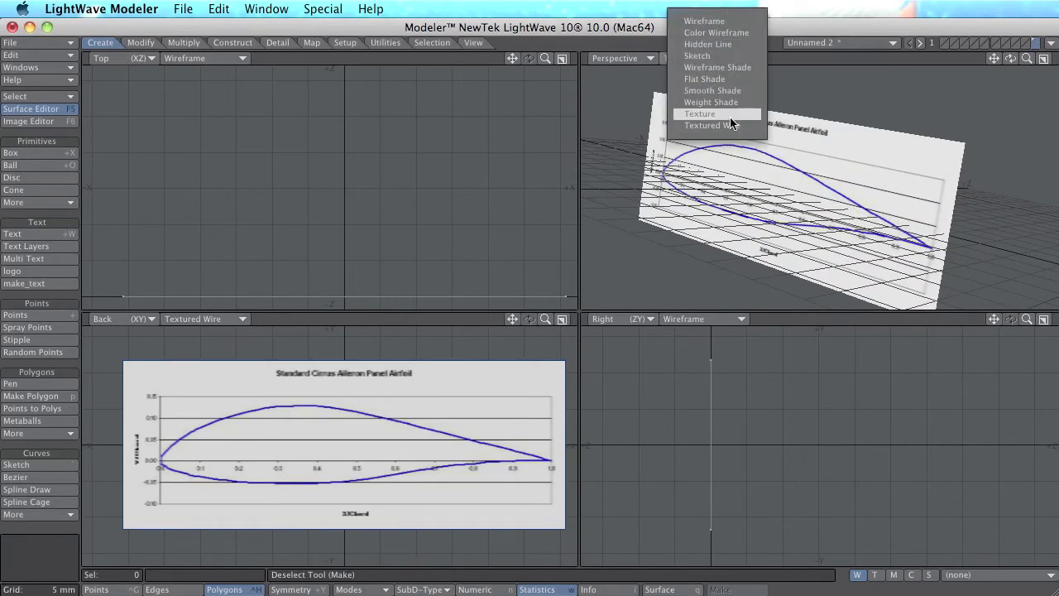
{"action": "left_click", "coordinate": [731, 116]}
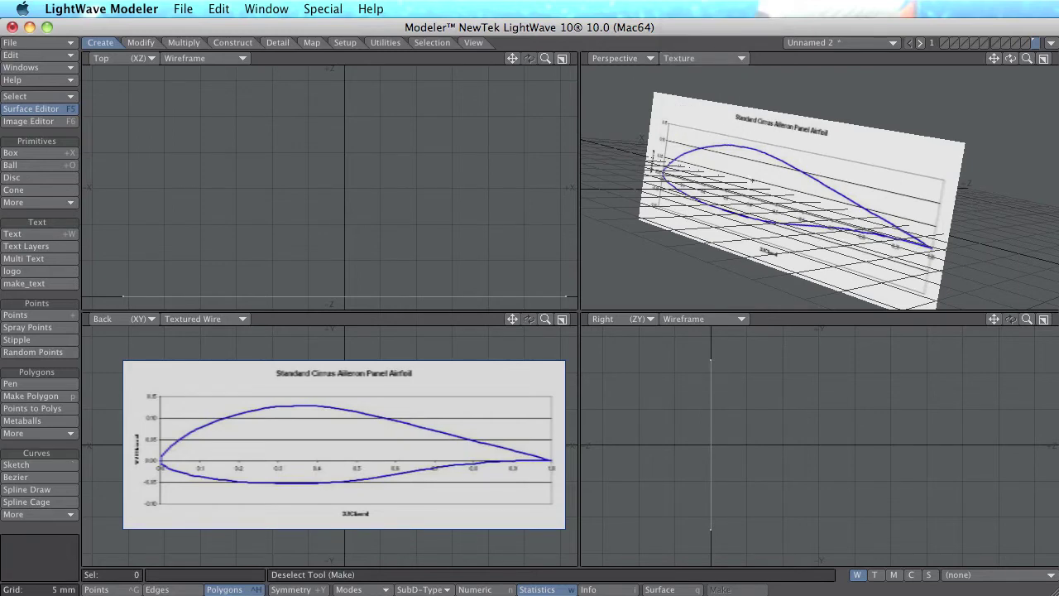
{"action": "left_click_drag", "start_coordinate": [819, 157], "coordinate": [785, 170], "text": "alt"}
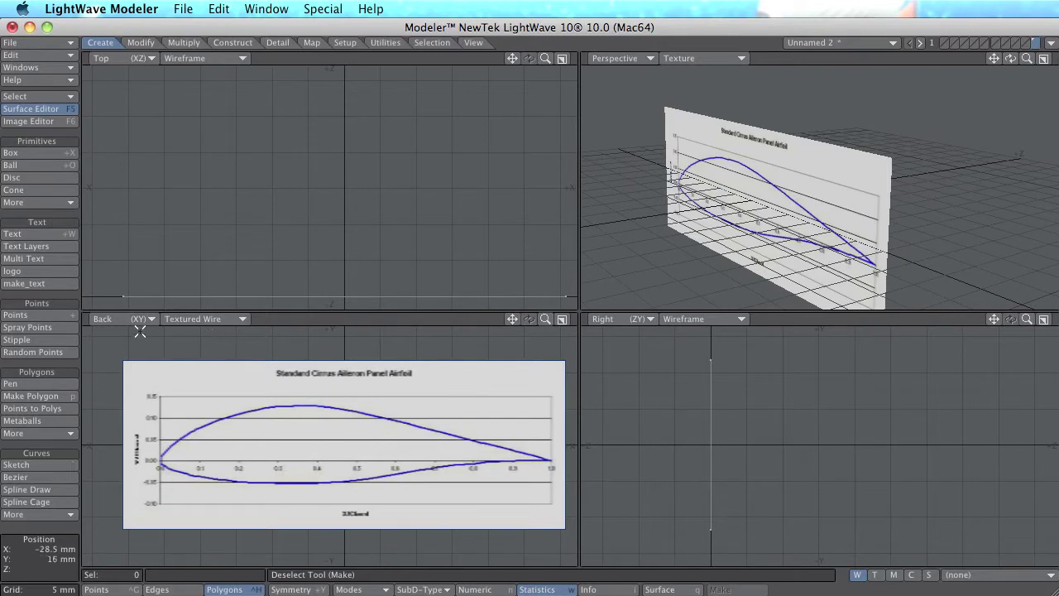
{"action": "left_click", "coordinate": [235, 320]}
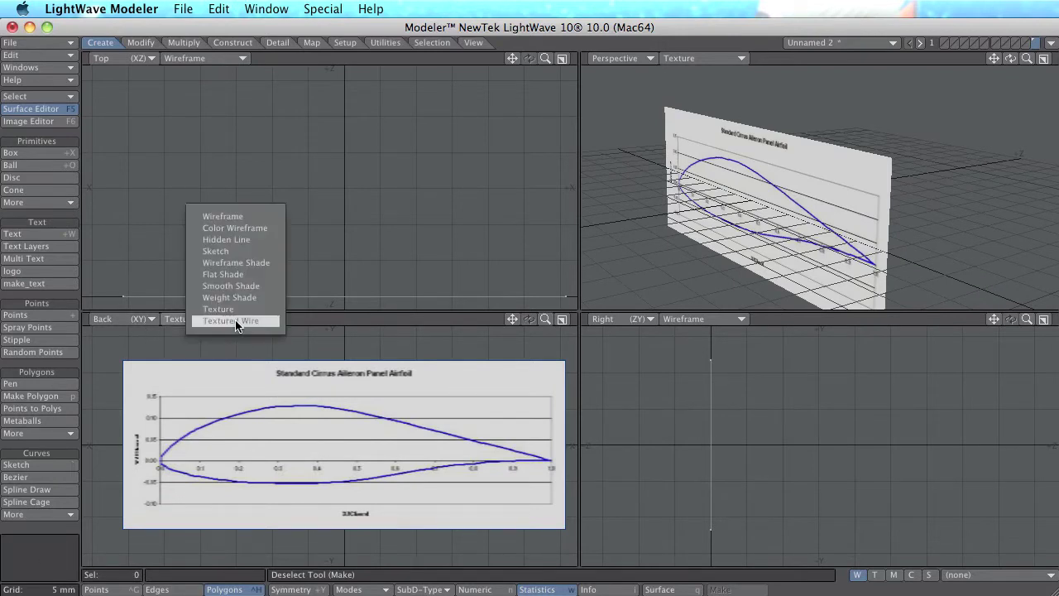
{"action": "left_click", "coordinate": [239, 315]}
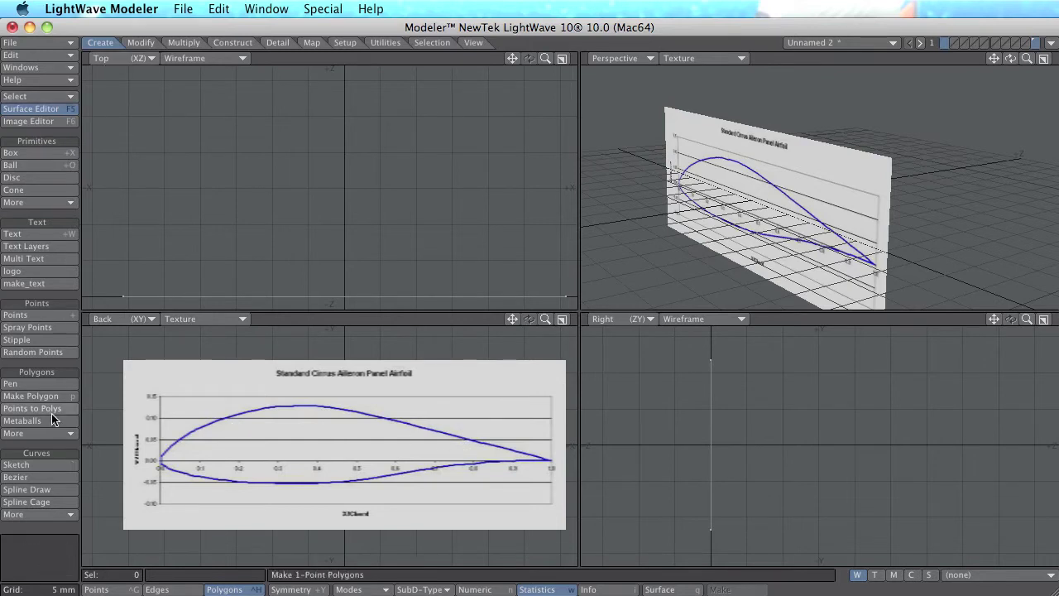
Step: In an enlarged Back view, trace the airfoil's upper surface with Spline Draw from the leading edge to the trailing edge
{"action": "left_click", "coordinate": [51, 488]}
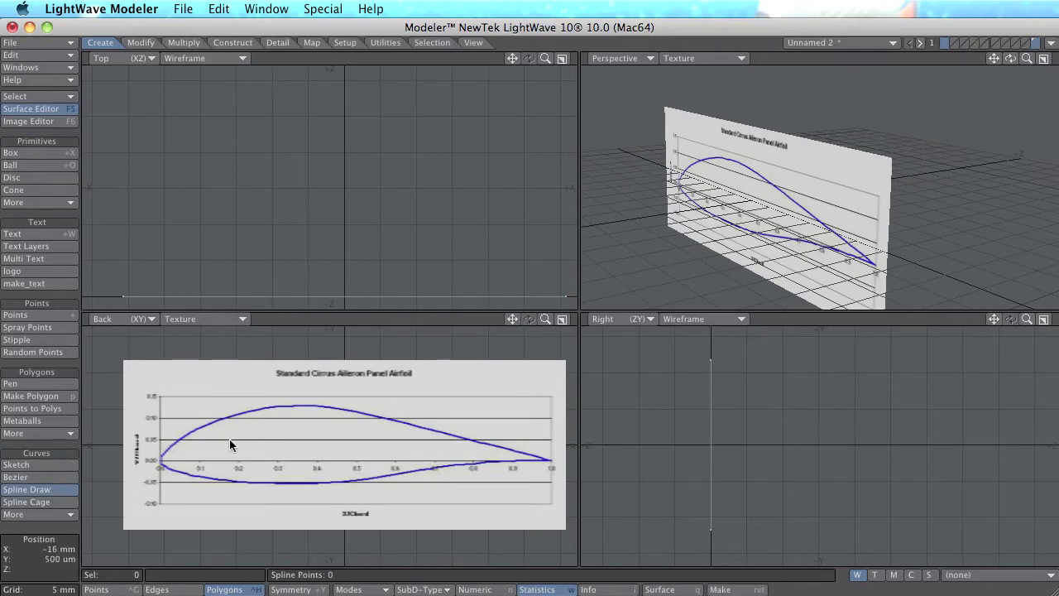
{"action": "key", "text": "KP_0"}
{"action": "left_click_drag", "start_coordinate": [545, 286], "coordinate": [632, 274], "text": "ctrl+alt"}
{"action": "left_click_drag", "start_coordinate": [598, 311], "coordinate": [533, 255], "text": "alt"}
{"action": "scroll", "coordinate": [430, 289], "scroll_direction": "up", "scroll_amount": 3}
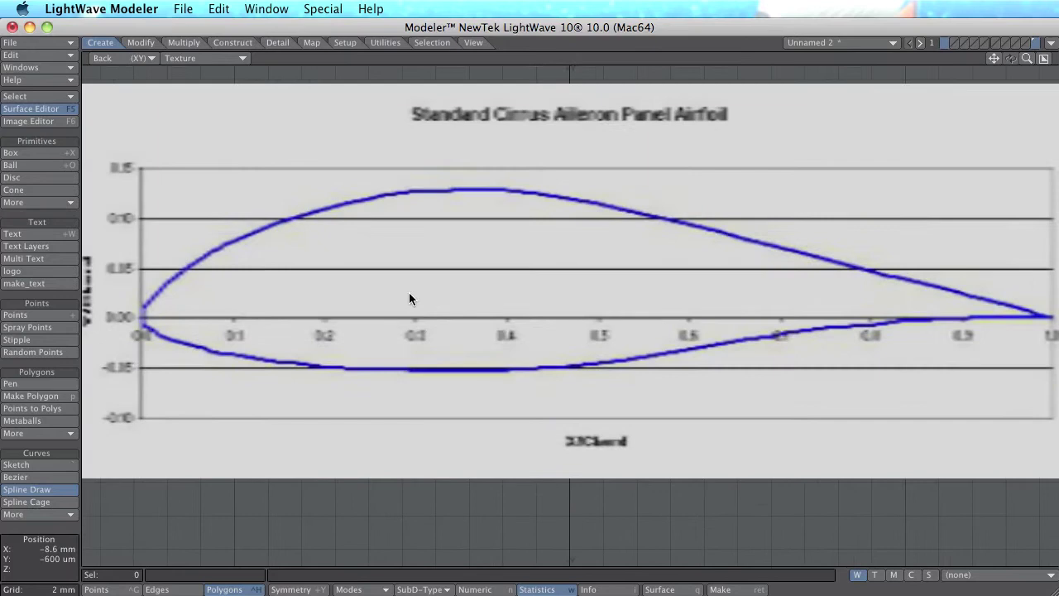
{"action": "left_click", "coordinate": [148, 300]}
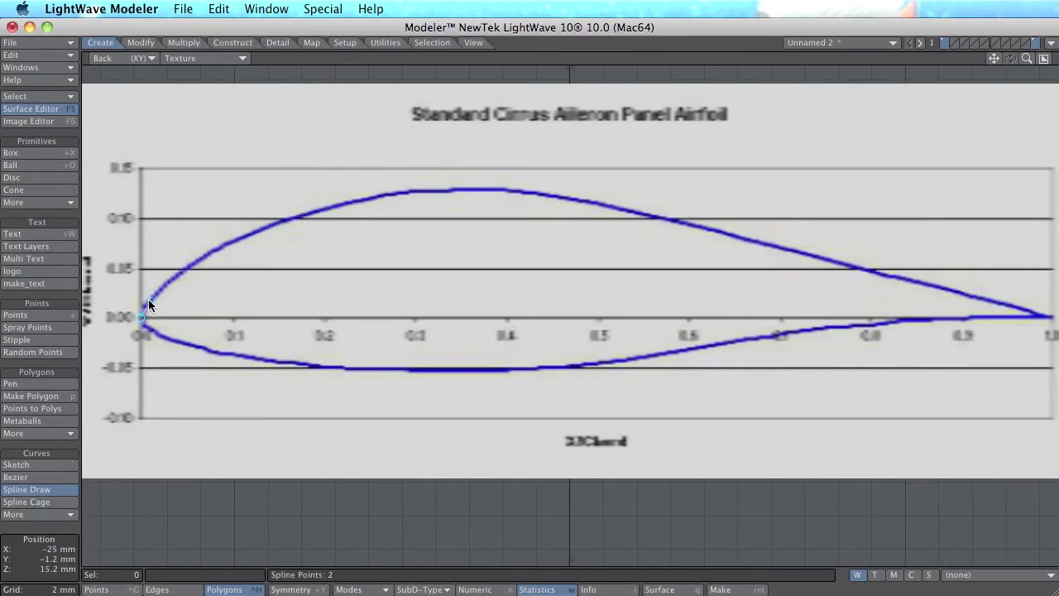
{"action": "left_click", "coordinate": [188, 268]}
{"action": "left_click", "coordinate": [294, 217]}
{"action": "left_click", "coordinate": [424, 189]}
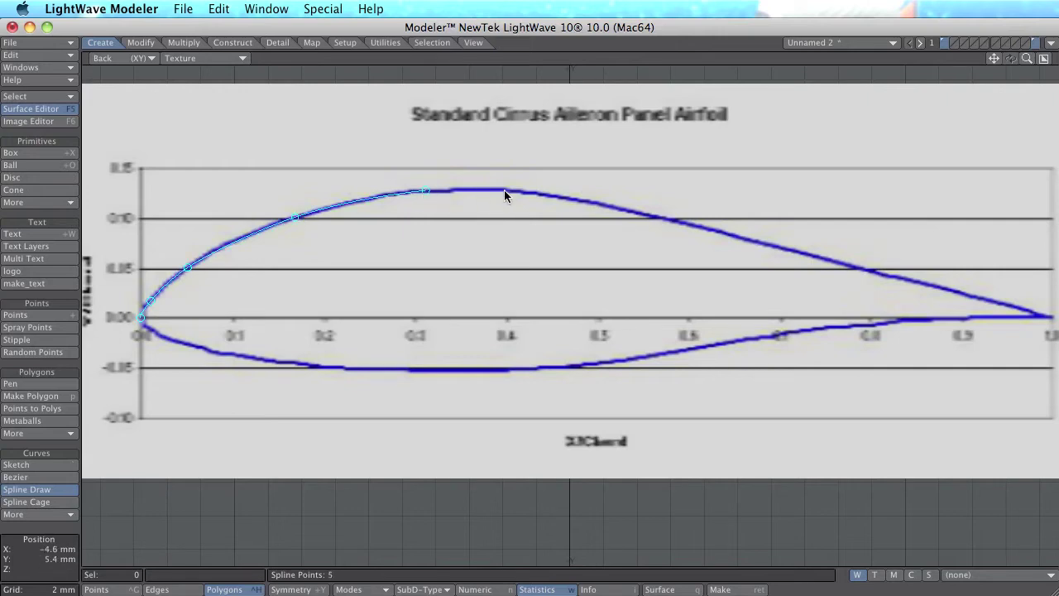
{"action": "left_click", "coordinate": [555, 196]}
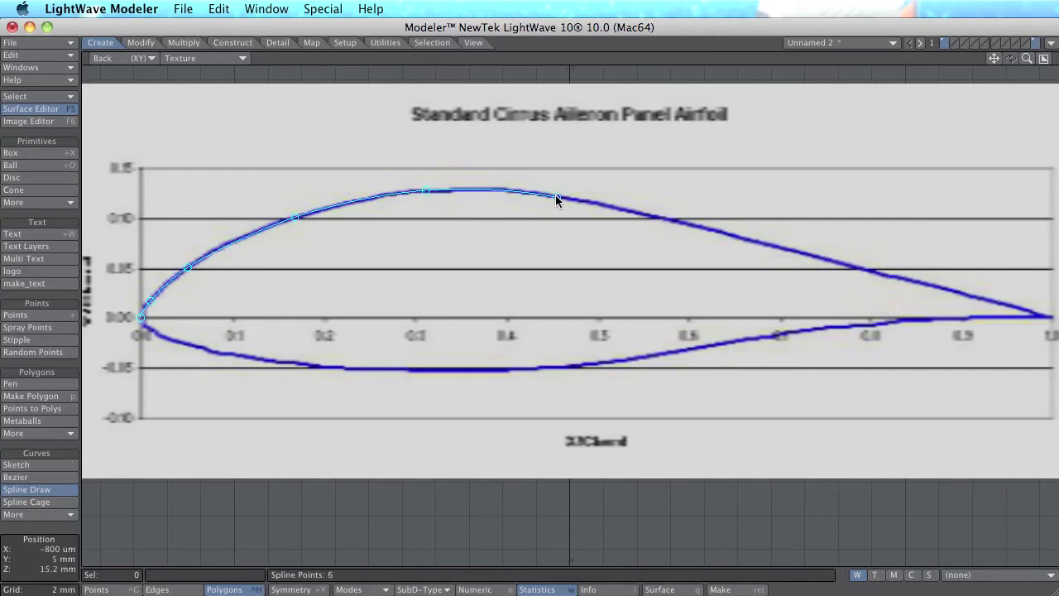
{"action": "left_click", "coordinate": [693, 223]}
{"action": "left_click", "coordinate": [887, 274]}
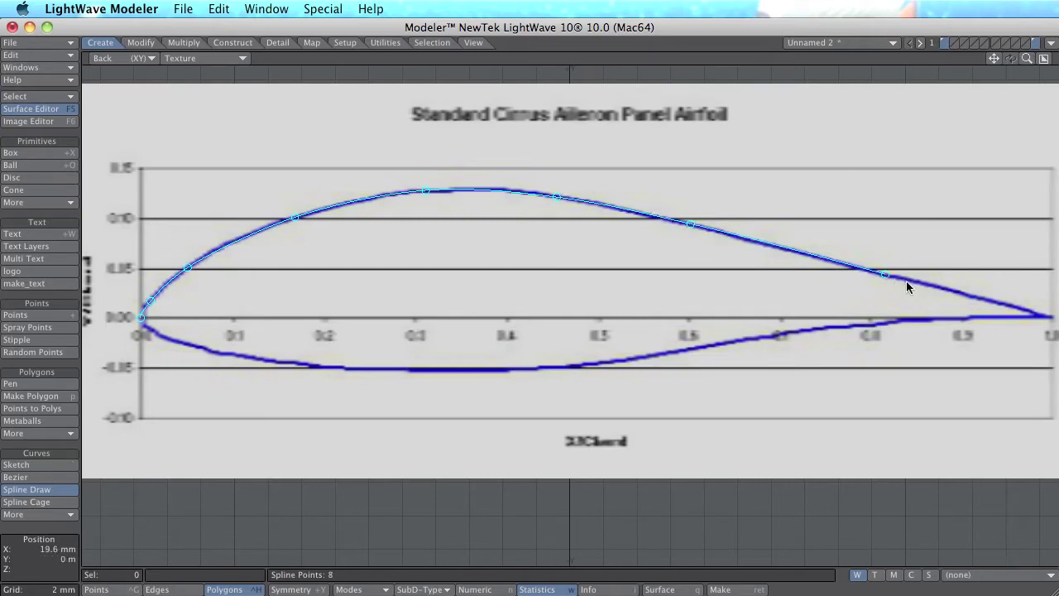
{"action": "left_click", "coordinate": [1009, 308]}
{"action": "left_click", "coordinate": [1050, 318]}
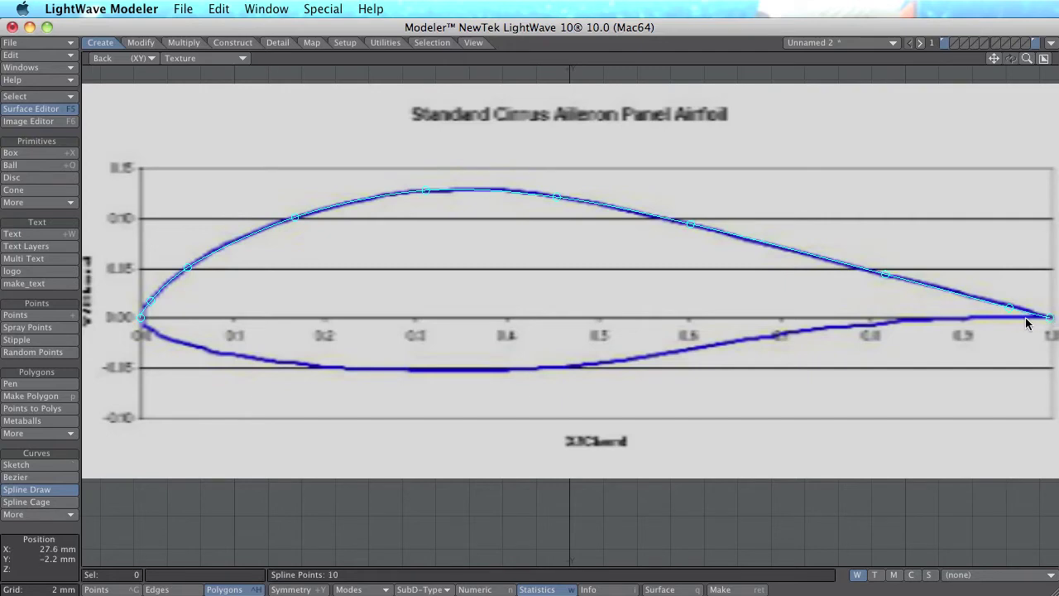
Step: Continue the spline along the airfoil's lower surface from the trailing edge back to just before the leading edge
{"action": "left_click", "coordinate": [883, 321]}
{"action": "left_click", "coordinate": [682, 348]}
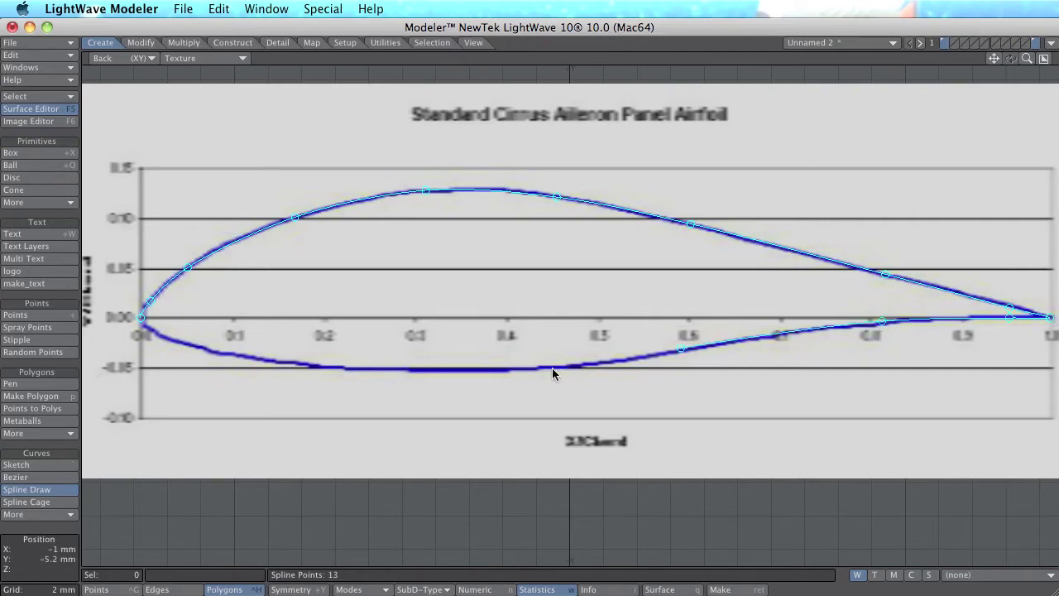
{"action": "left_click", "coordinate": [408, 369]}
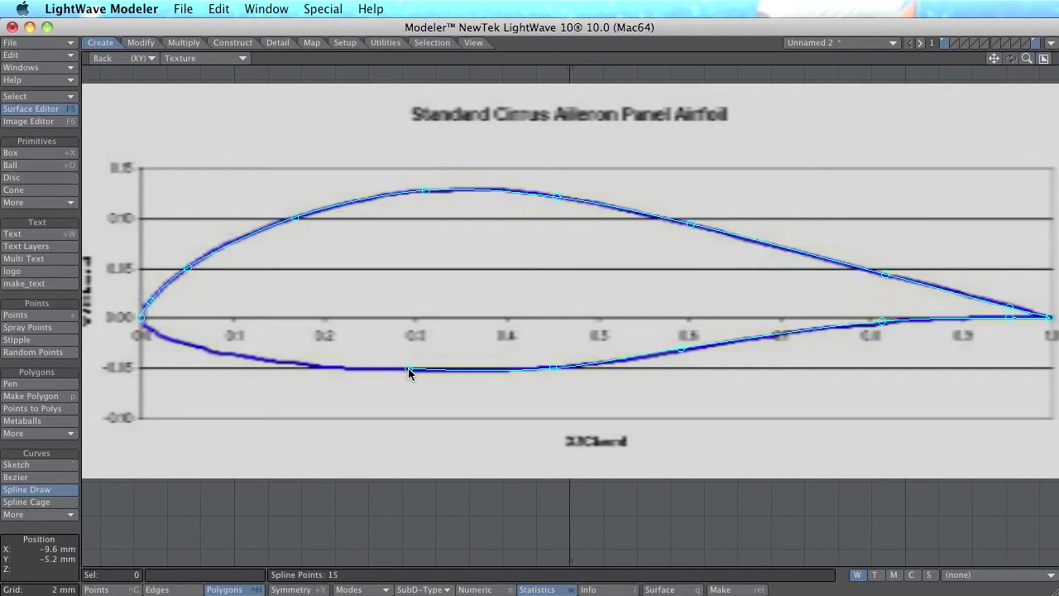
{"action": "left_click", "coordinate": [305, 366]}
{"action": "left_click", "coordinate": [194, 346]}
{"action": "left_click", "coordinate": [160, 337]}
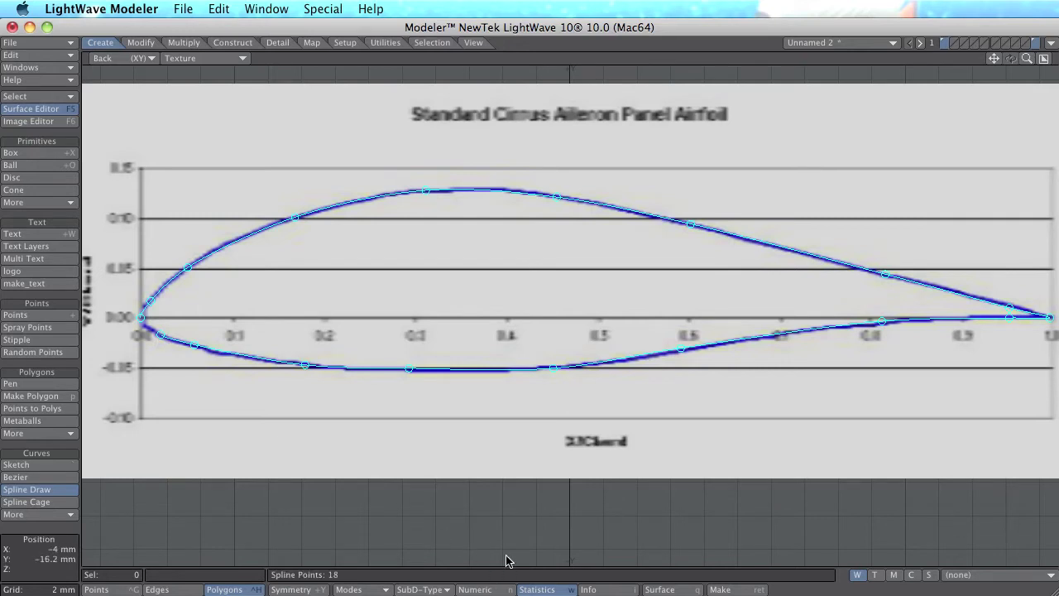
Step: Turn the airfoil spline into a closed curve through its numeric options
{"action": "left_click", "coordinate": [478, 589]}
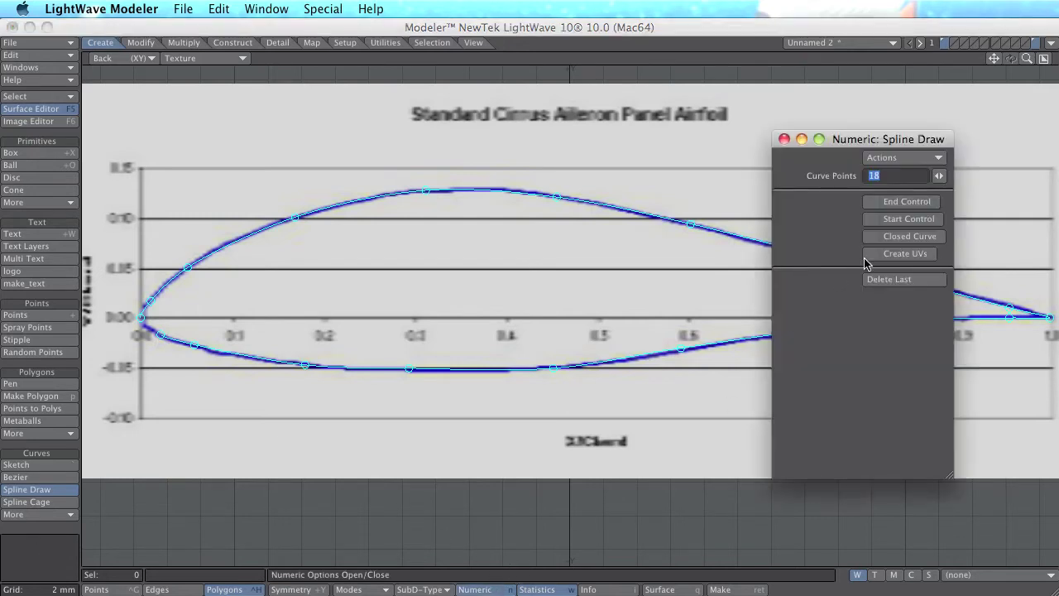
{"action": "left_click", "coordinate": [910, 238]}
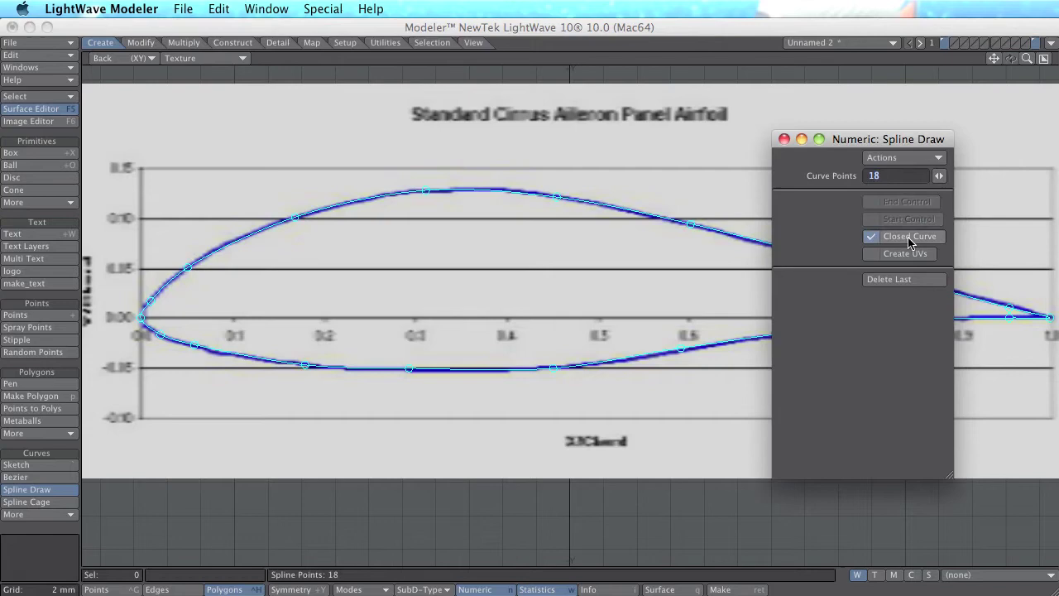
{"action": "left_click", "coordinate": [783, 139]}
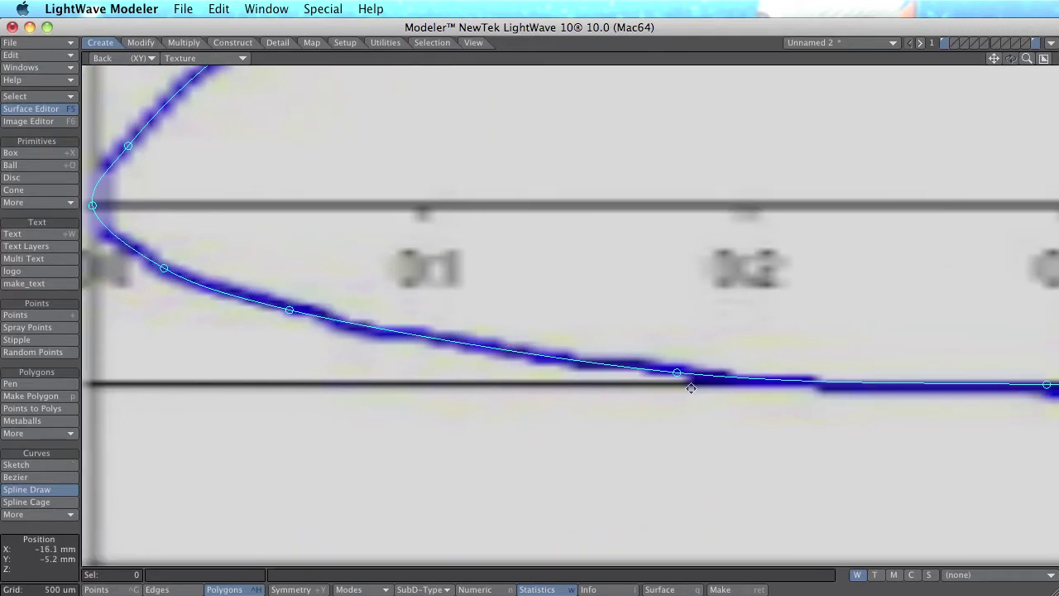
Step: Examine how closely the spline follows the airfoil outline along both surfaces and at the trailing edge
{"action": "left_click_drag", "start_coordinate": [872, 393], "coordinate": [463, 369], "text": "alt"}
{"action": "left_click_drag", "start_coordinate": [695, 385], "coordinate": [308, 379], "text": "alt"}
{"action": "left_click_drag", "start_coordinate": [641, 354], "coordinate": [589, 363], "text": "ctrl+alt"}
{"action": "left_click_drag", "start_coordinate": [873, 317], "coordinate": [530, 348]}
{"action": "scroll", "coordinate": [878, 327], "scroll_direction": "down", "scroll_amount": 3}
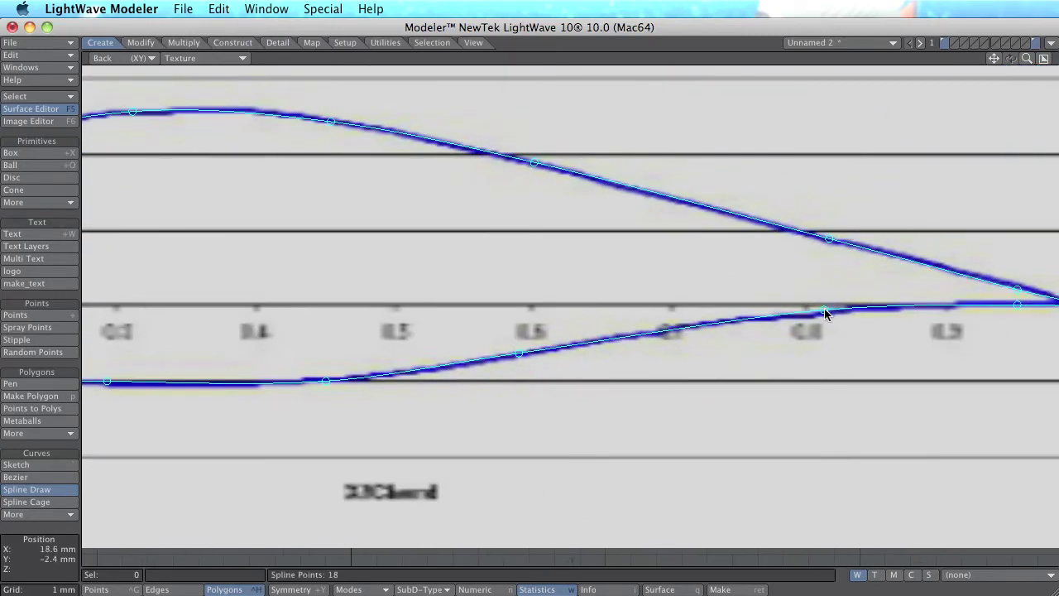
{"action": "left_click_drag", "start_coordinate": [816, 311], "coordinate": [807, 364], "text": "alt+shift"}
{"action": "left_click_drag", "start_coordinate": [329, 291], "coordinate": [690, 334], "text": "alt"}
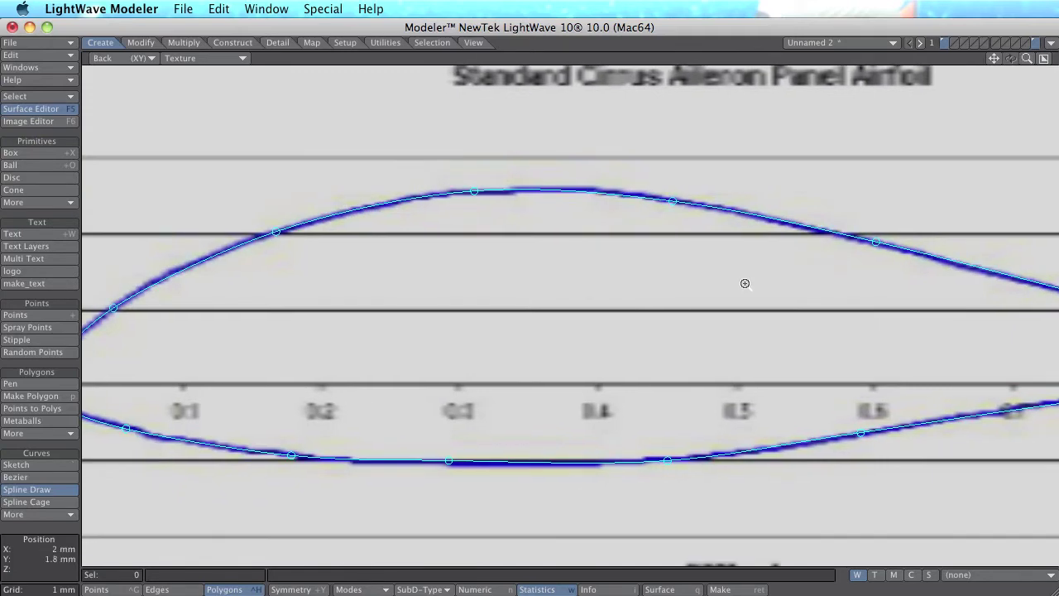
{"action": "left_click_drag", "start_coordinate": [744, 283], "coordinate": [695, 299], "text": "ctrl+alt"}
Step: Return to the four-view layout and finalize the closed airfoil spline
{"action": "key", "text": "KP_0"}
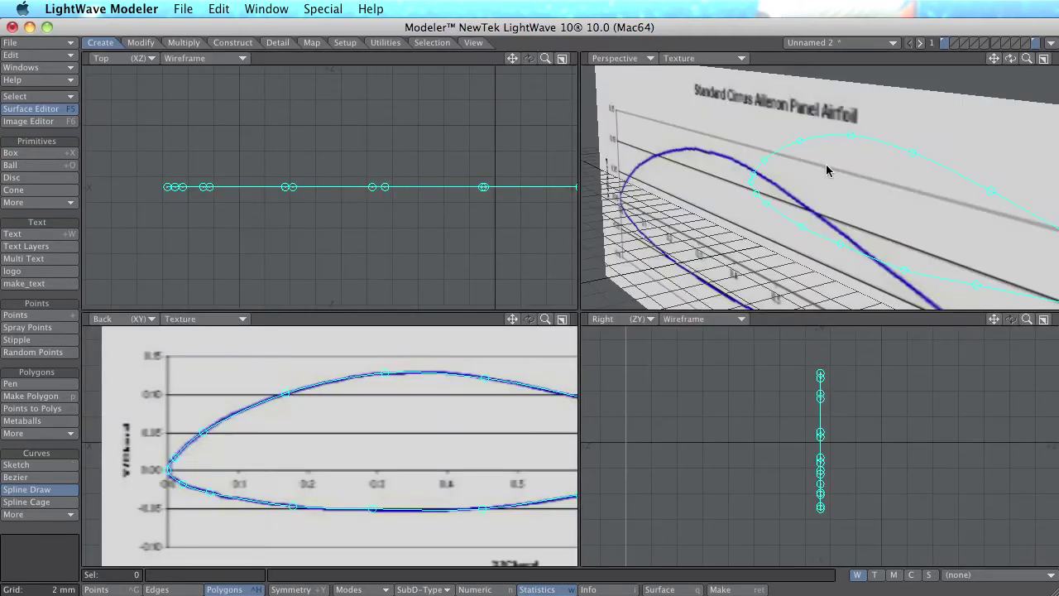
{"action": "left_click_drag", "start_coordinate": [781, 198], "coordinate": [825, 211], "text": "alt"}
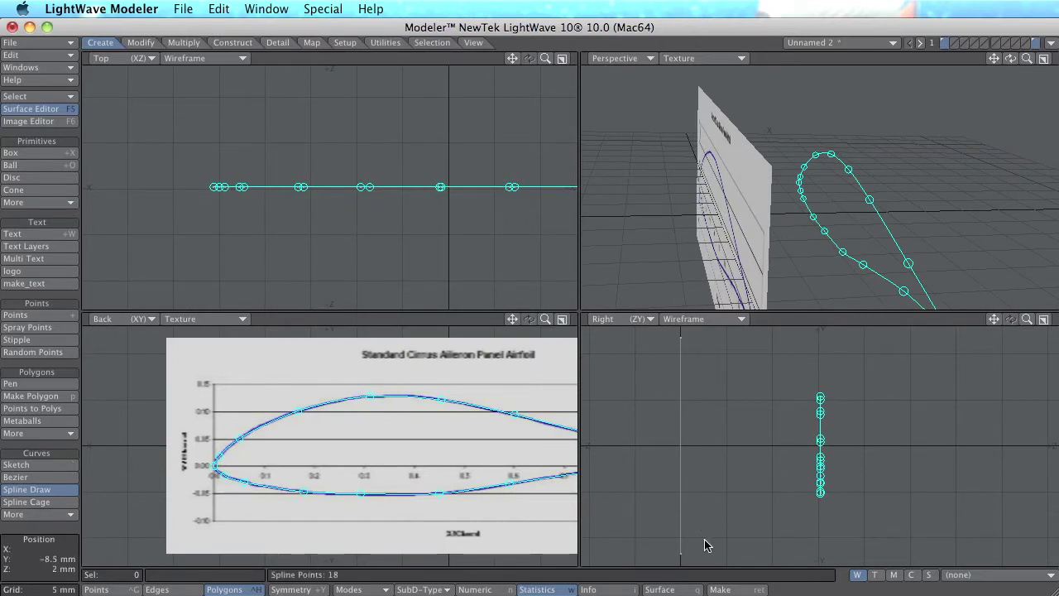
{"action": "left_click", "coordinate": [741, 589]}
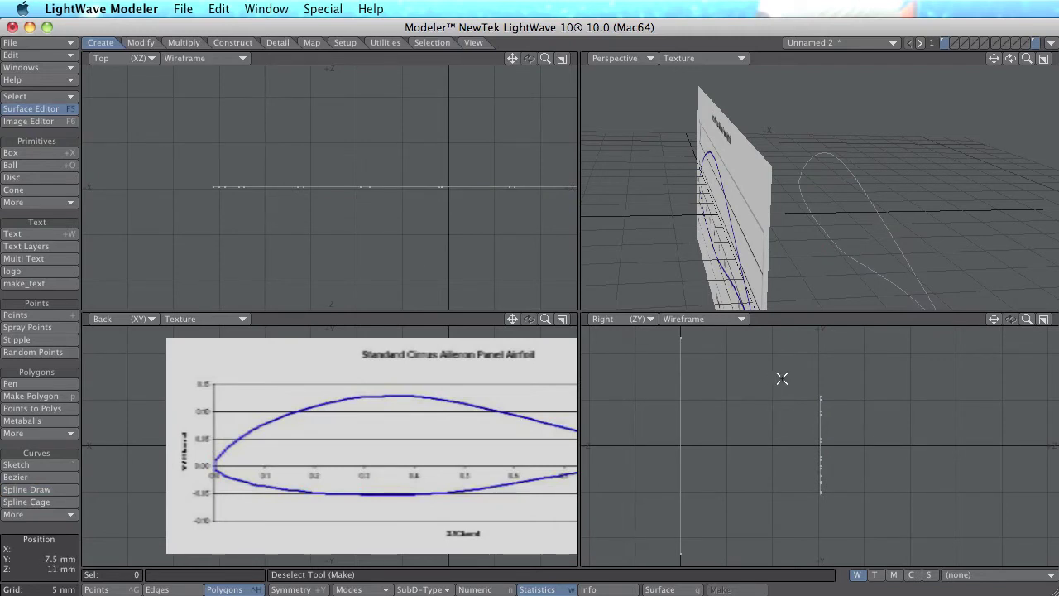
Step: Select all points of the airfoil curve and make a polygon from them
{"action": "left_click", "coordinate": [127, 588]}
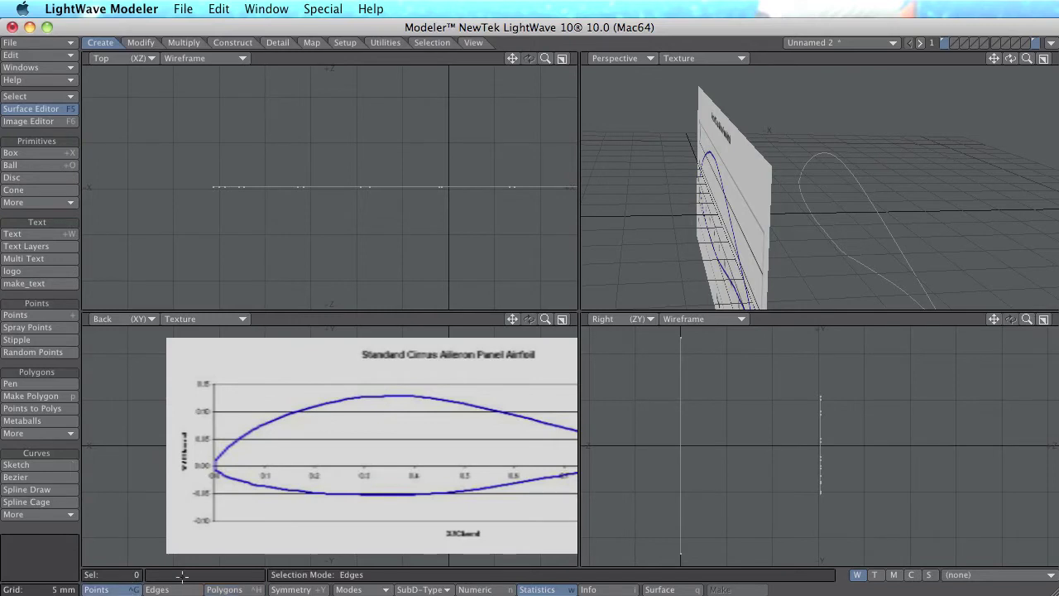
{"action": "mouse_move", "coordinate": [746, 449]}
{"action": "right_mouse_down"}
{"action": "mouse_move", "coordinate": [845, 345]}
{"action": "mouse_move", "coordinate": [737, 511]}
{"action": "right_mouse_up"}
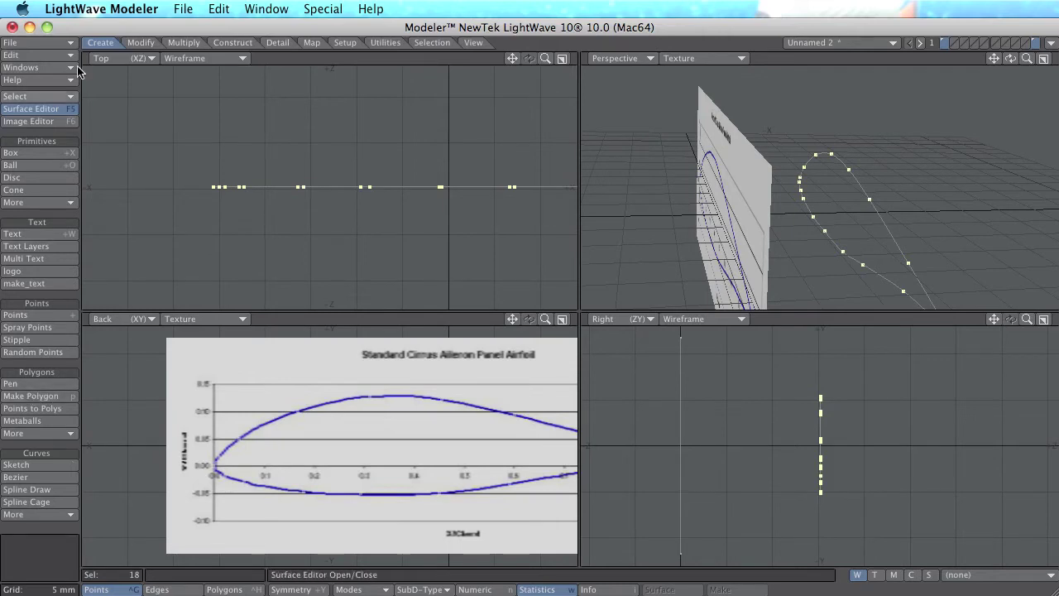
{"action": "left_click", "coordinate": [44, 397]}
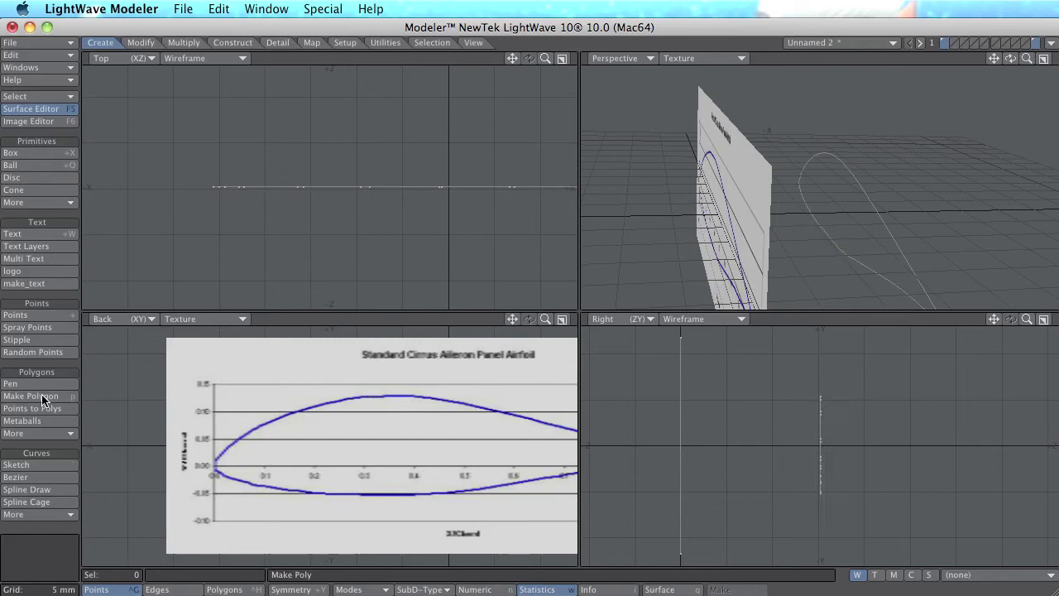
Step: Select the new airfoil polygon and copy it into the empty second layer
{"action": "left_click", "coordinate": [235, 589]}
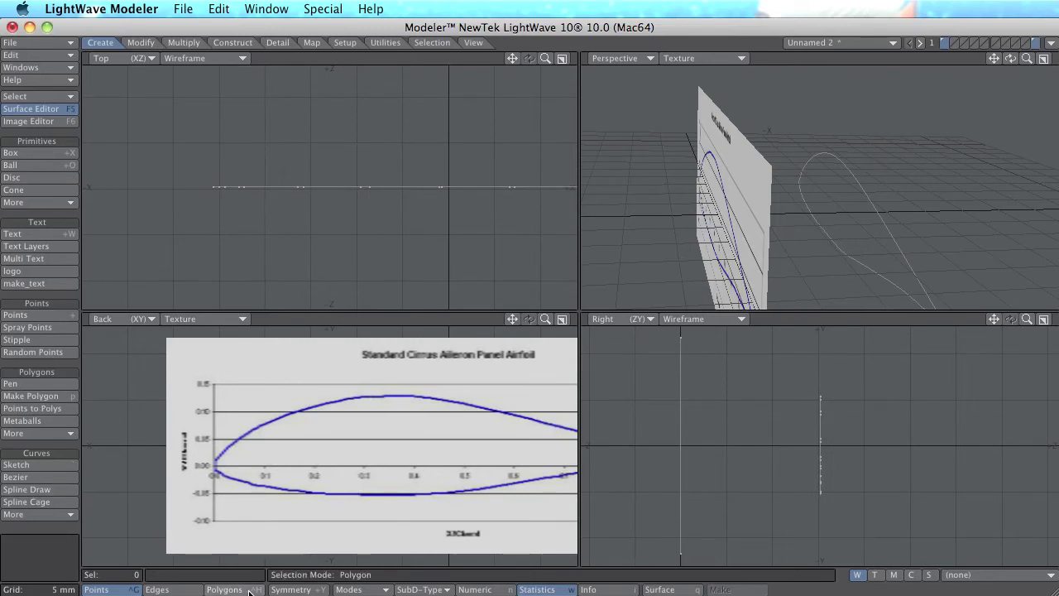
{"action": "left_click_drag", "start_coordinate": [942, 201], "coordinate": [776, 165], "text": "alt"}
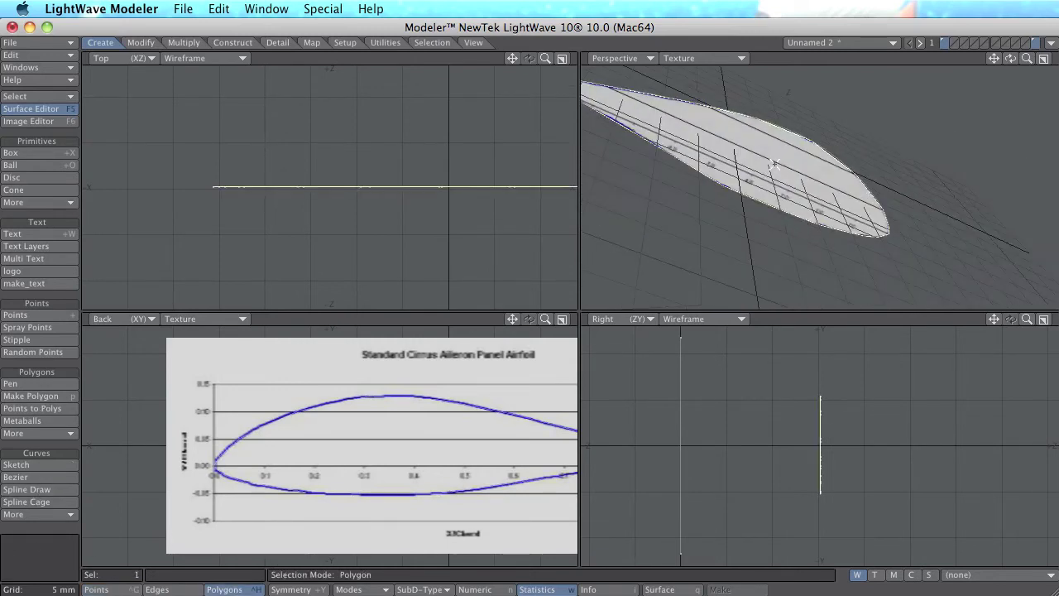
{"action": "left_click", "coordinate": [774, 164]}
{"action": "left_click", "coordinate": [774, 164]}
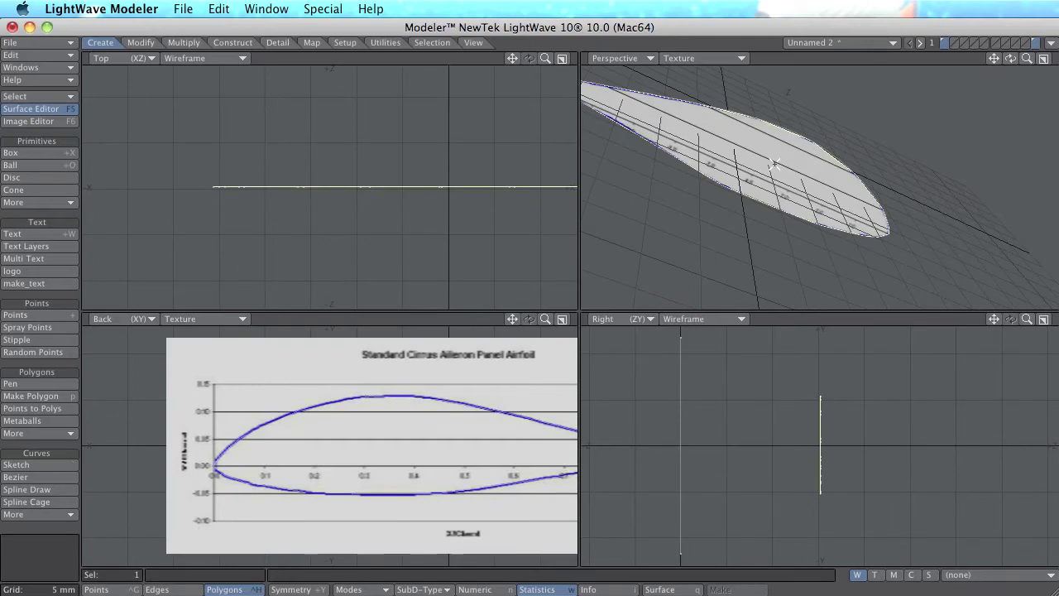
{"action": "key", "text": "super+c"}
{"action": "left_click", "coordinate": [953, 39]}
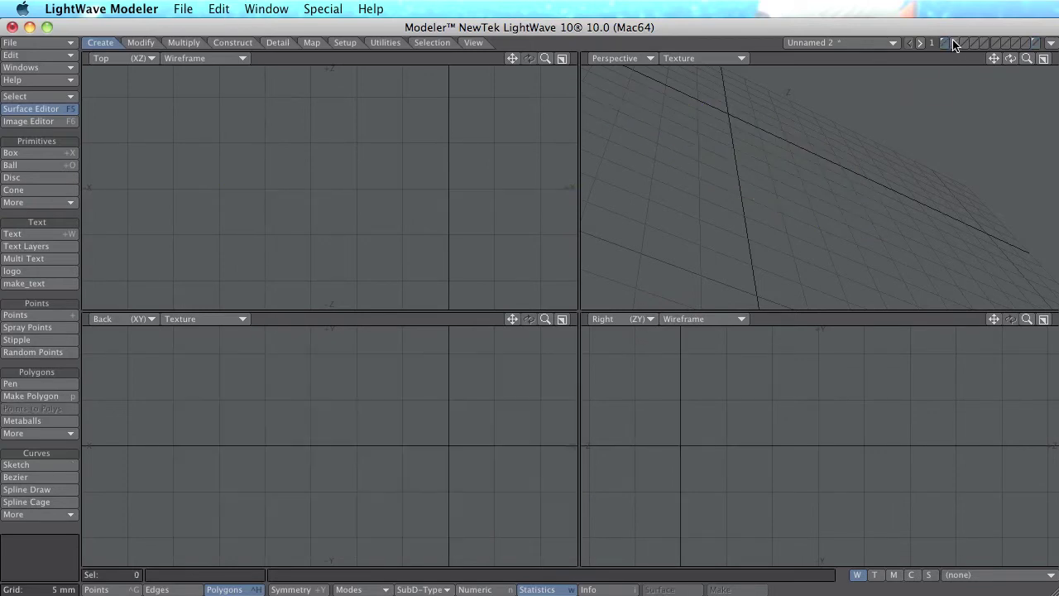
{"action": "left_click", "coordinate": [944, 47]}
{"action": "left_click_drag", "start_coordinate": [733, 180], "coordinate": [761, 221], "text": "alt"}
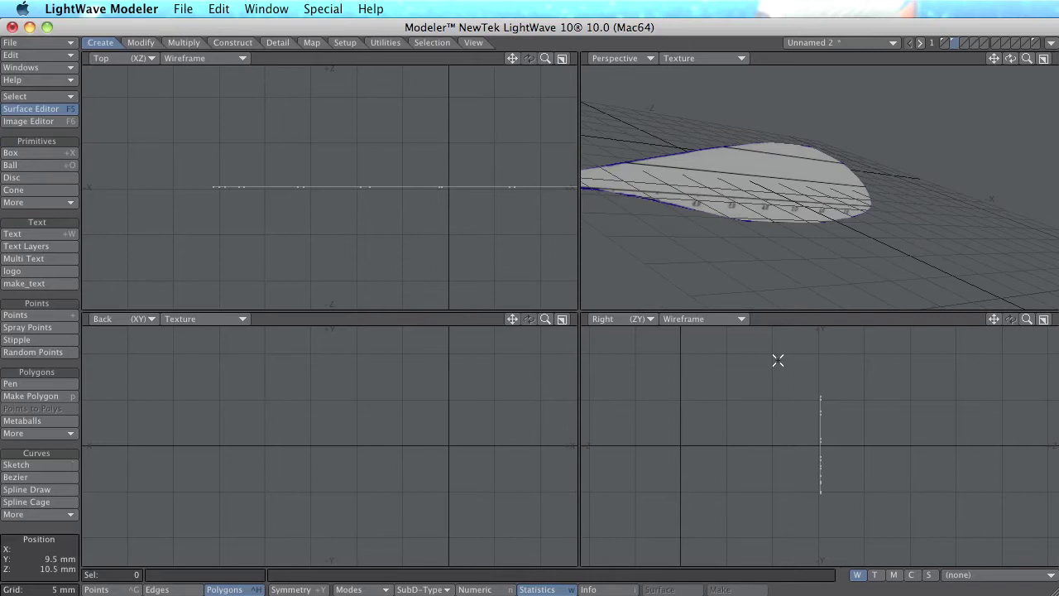
Step: Select the airfoil polygon in the second layer and flip its normal so it faces the other way
{"action": "left_click", "coordinate": [774, 182]}
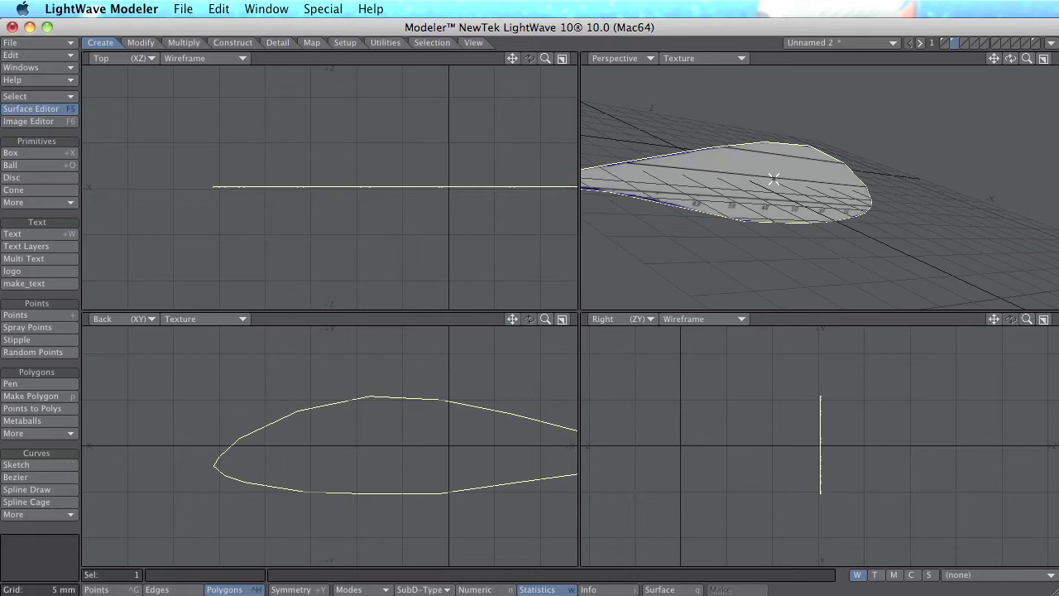
{"action": "key", "text": "f"}
{"action": "left_click_drag", "start_coordinate": [719, 179], "coordinate": [842, 218], "text": "alt"}
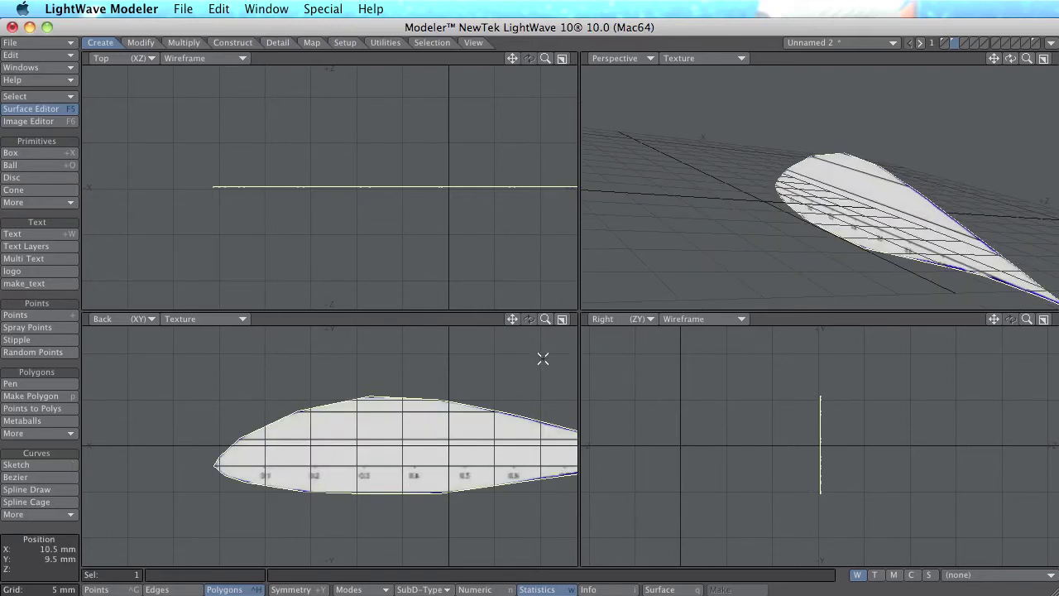
Step: Smooth Shift the airfoil polygon about 15 mm along Z to form a wing section, and deselect it
{"action": "left_click", "coordinate": [184, 43]}
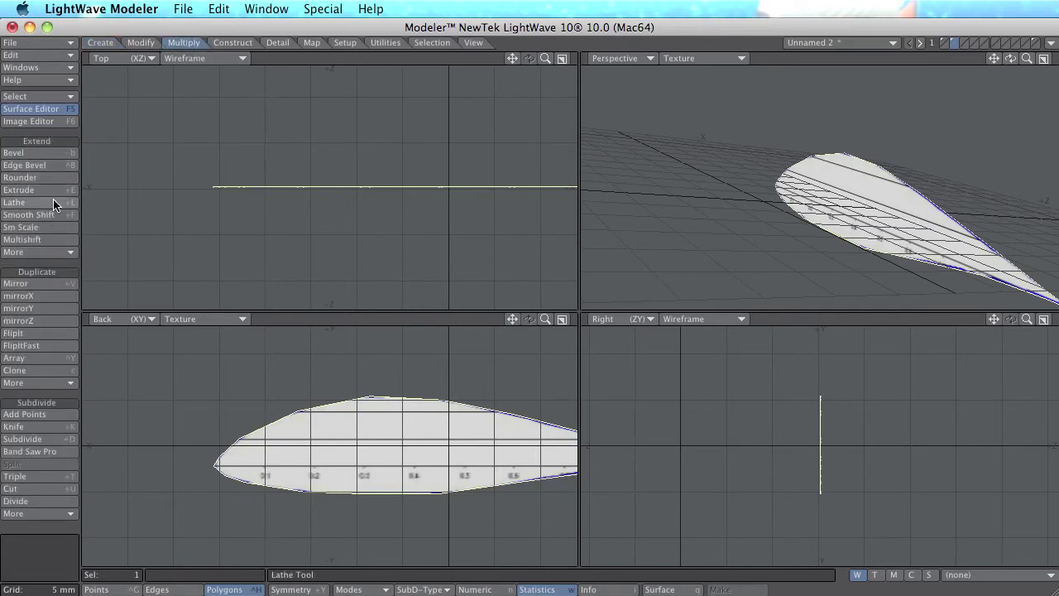
{"action": "left_click", "coordinate": [60, 214]}
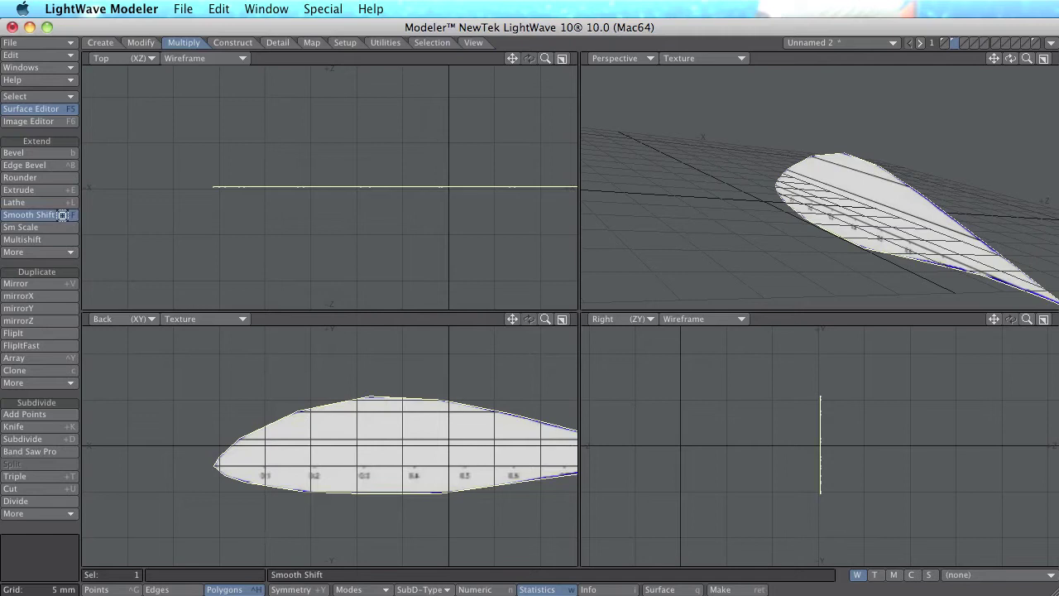
{"action": "left_click_drag", "start_coordinate": [815, 444], "coordinate": [955, 439]}
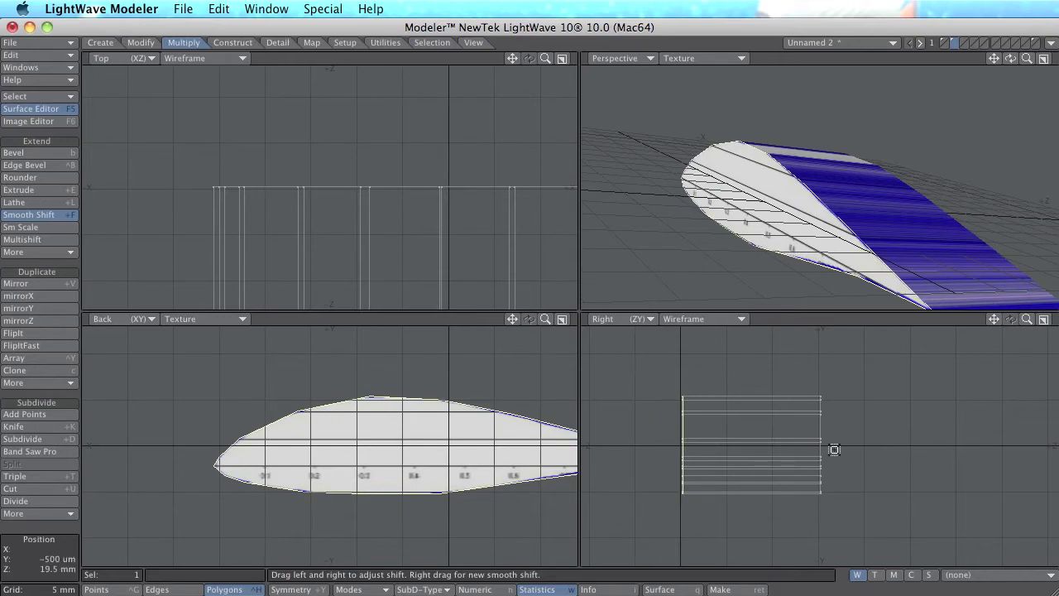
{"action": "key", "text": "space"}
{"action": "key", "text": "slash"}
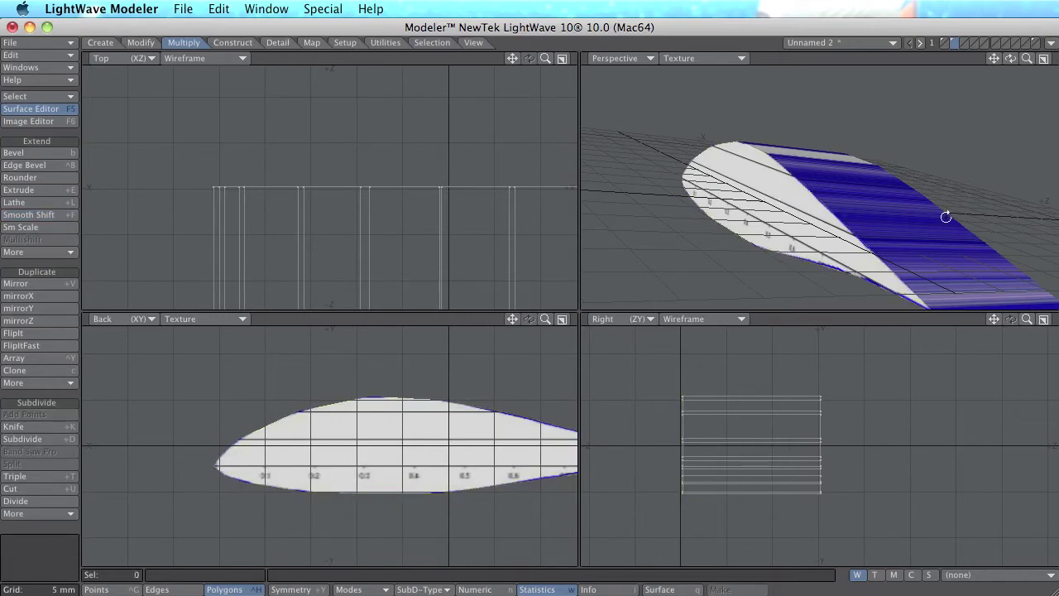
Step: Set the perspective view to Textured Wire shading to show the polygons of the wing section
{"action": "left_click_drag", "start_coordinate": [946, 217], "coordinate": [789, 217], "text": "alt"}
{"action": "left_click_drag", "start_coordinate": [832, 246], "coordinate": [900, 208], "text": "alt"}
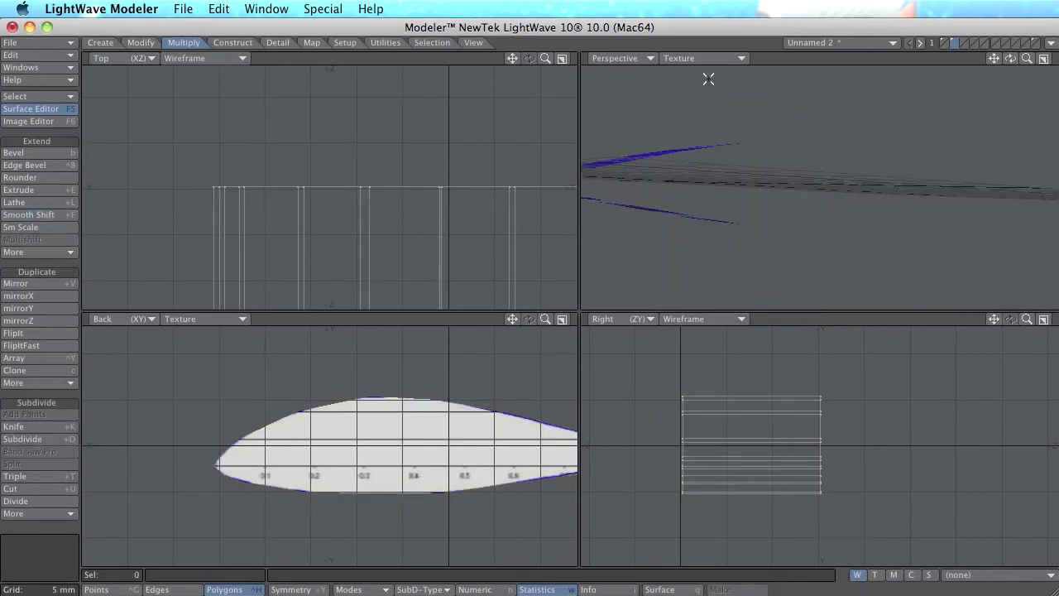
{"action": "left_click", "coordinate": [703, 58]}
{"action": "left_click", "coordinate": [710, 73]}
{"action": "mouse_move", "coordinate": [717, 89]}
{"action": "left_mouse_down", "text": "alt"}
{"action": "mouse_move", "coordinate": [785, 232]}
{"action": "mouse_move", "coordinate": [742, 232]}
{"action": "mouse_move", "coordinate": [811, 173]}
{"action": "mouse_move", "coordinate": [768, 239]}
{"action": "mouse_move", "coordinate": [816, 220]}
{"action": "mouse_move", "coordinate": [809, 227]}
{"action": "left_mouse_up", "text": "alt"}
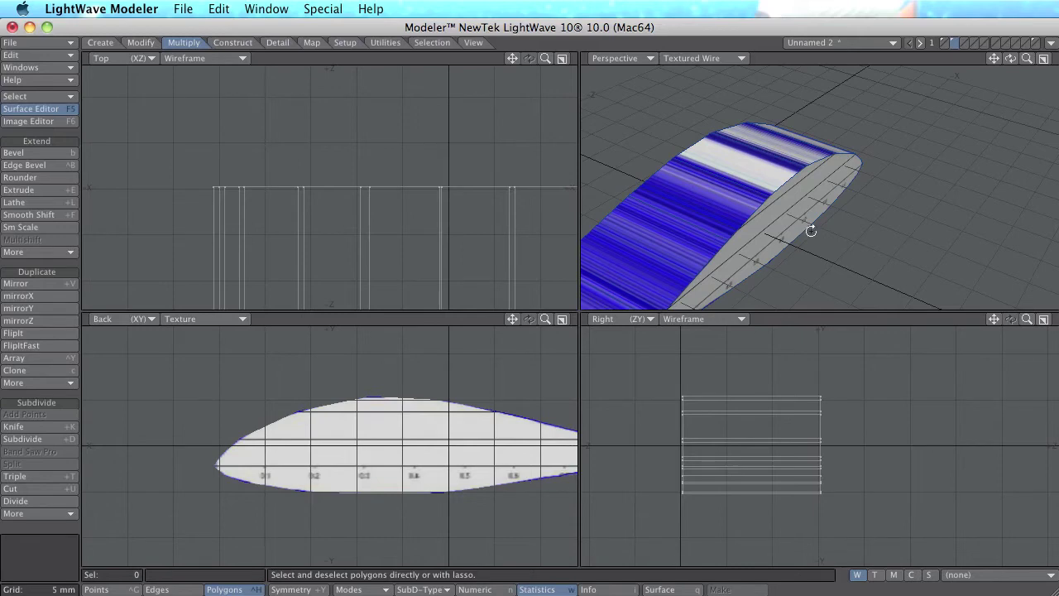
Step: Assign a new surface named Wing to the whole wing section
{"action": "left_click_drag", "start_coordinate": [738, 224], "coordinate": [848, 221], "text": "alt"}
{"action": "key", "text": "q"}
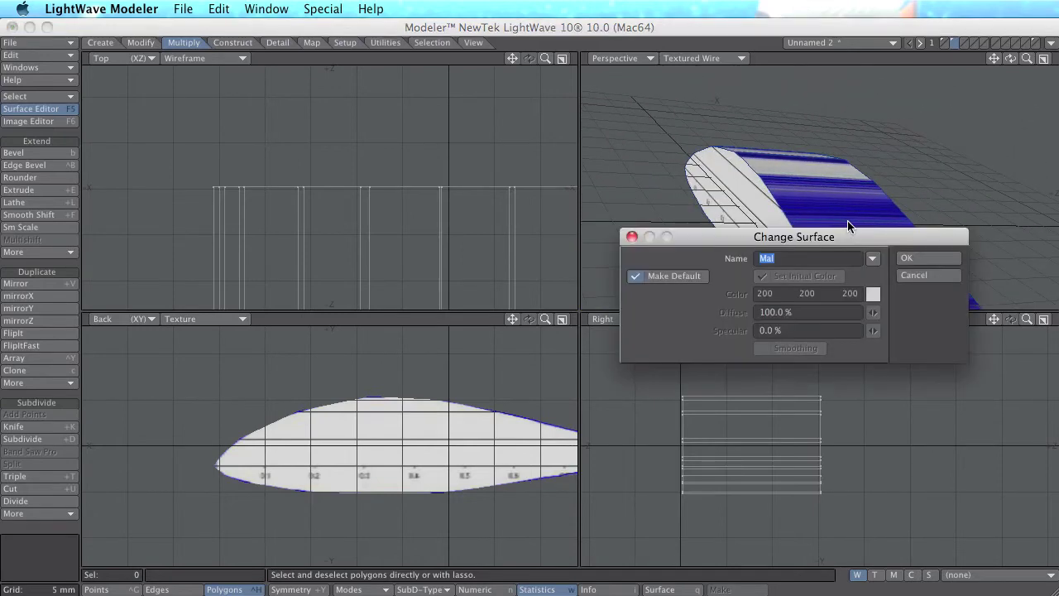
{"action": "type", "text": "Wing"}
{"action": "left_click", "coordinate": [914, 257]}
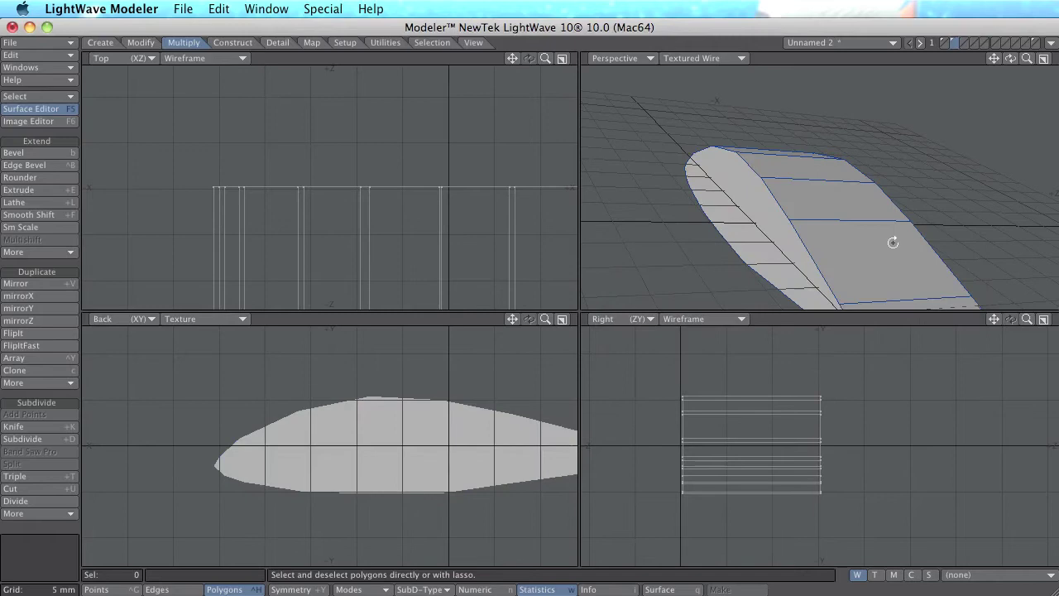
Step: Enlarge the perspective view to full size and convert the wing section to a subdivision surface
{"action": "left_click_drag", "start_coordinate": [893, 242], "coordinate": [841, 243], "text": "alt"}
{"action": "scroll", "coordinate": [838, 236], "scroll_direction": "down", "scroll_amount": 1}
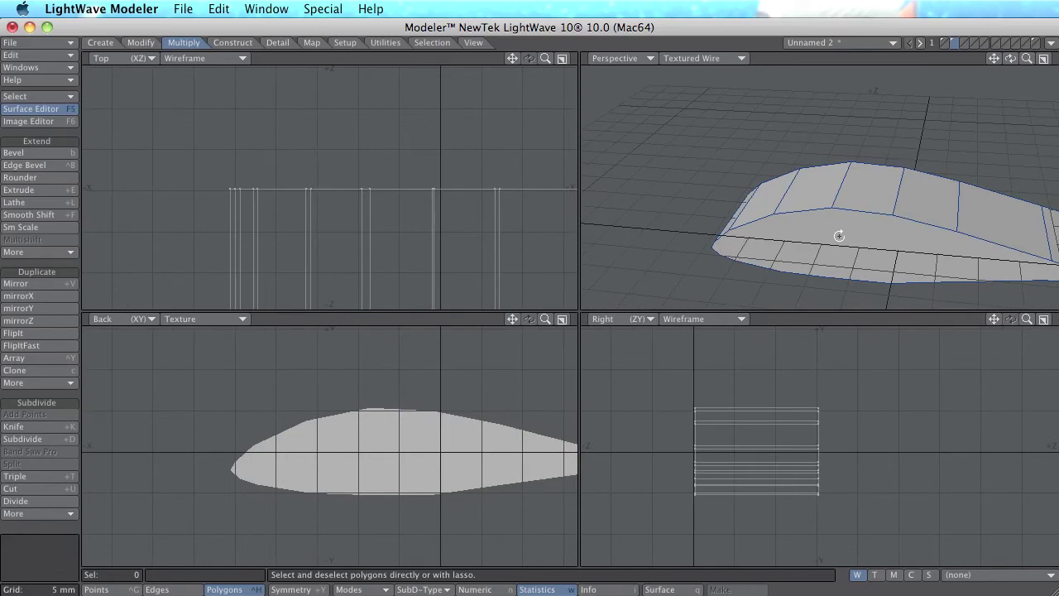
{"action": "key", "text": "0"}
{"action": "left_click_drag", "start_coordinate": [615, 359], "coordinate": [558, 324], "text": "alt"}
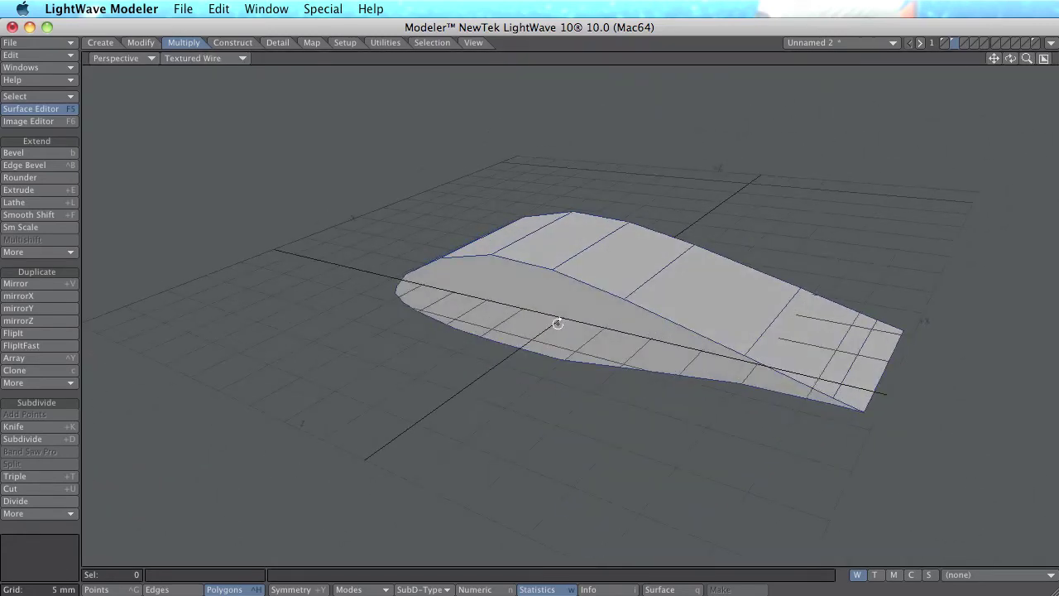
{"action": "key", "text": "Tab"}
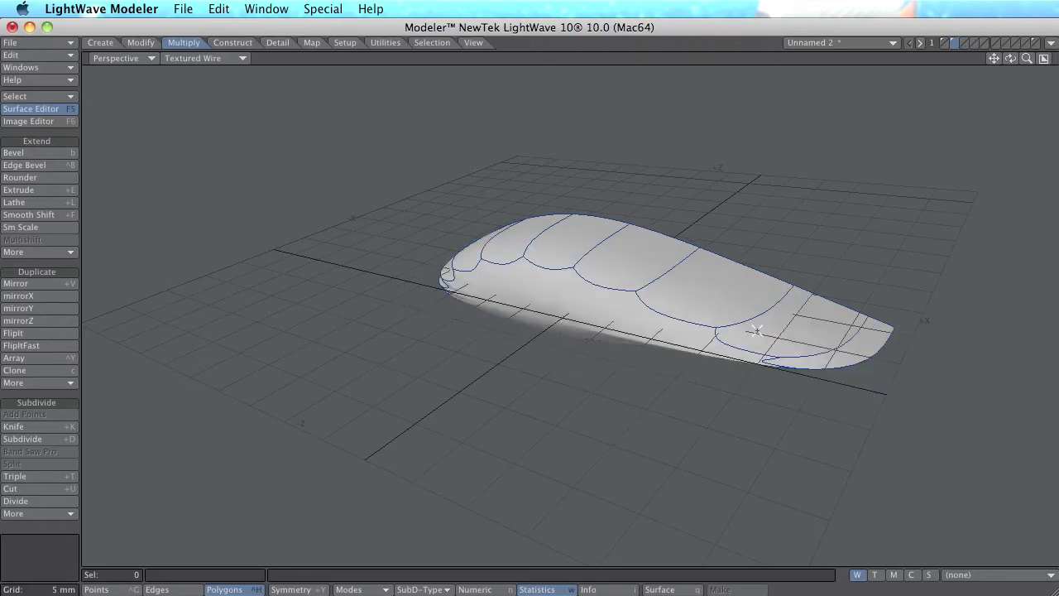
Step: Cut the airfoil-shaped end-cap polygons and paste them back unconnected to keep the wing section's end edges sharp
{"action": "left_click_drag", "start_coordinate": [838, 325], "coordinate": [724, 324], "text": "alt"}
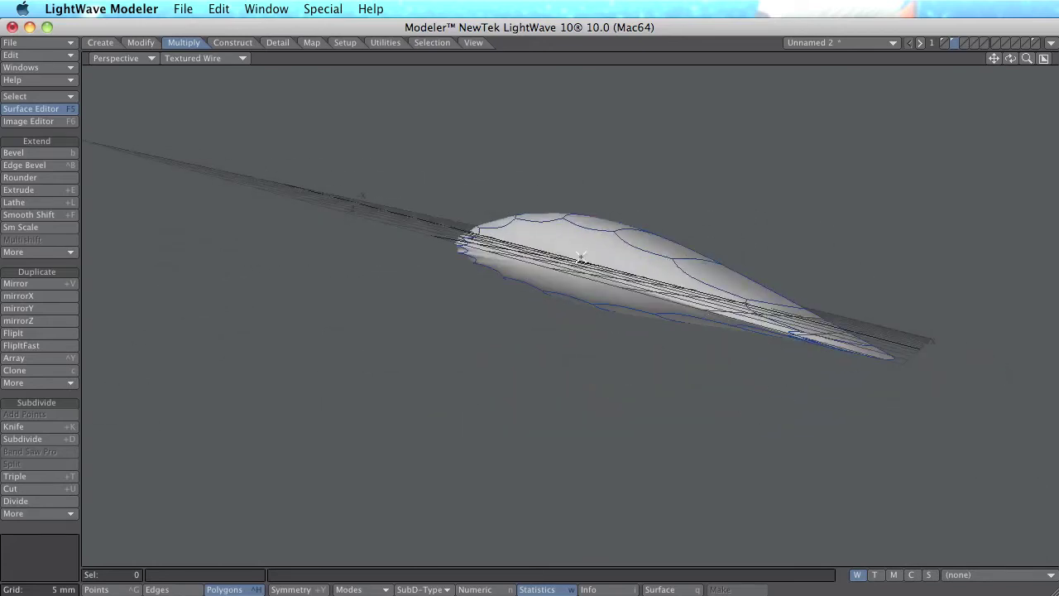
{"action": "left_click", "coordinate": [582, 257]}
{"action": "key", "text": "Delete"}
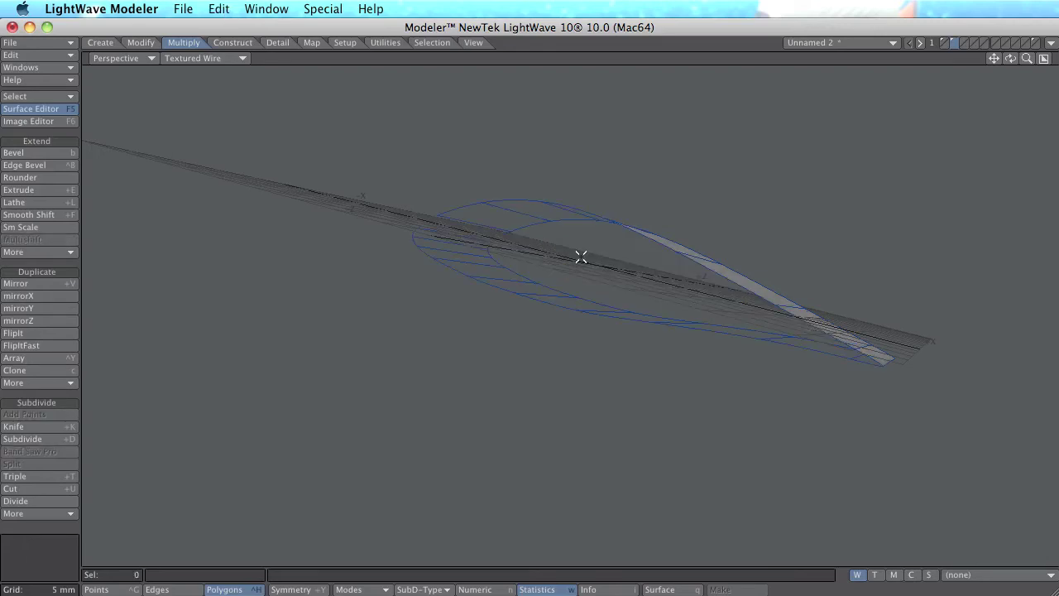
{"action": "left_click_drag", "start_coordinate": [582, 258], "coordinate": [555, 372], "text": "alt"}
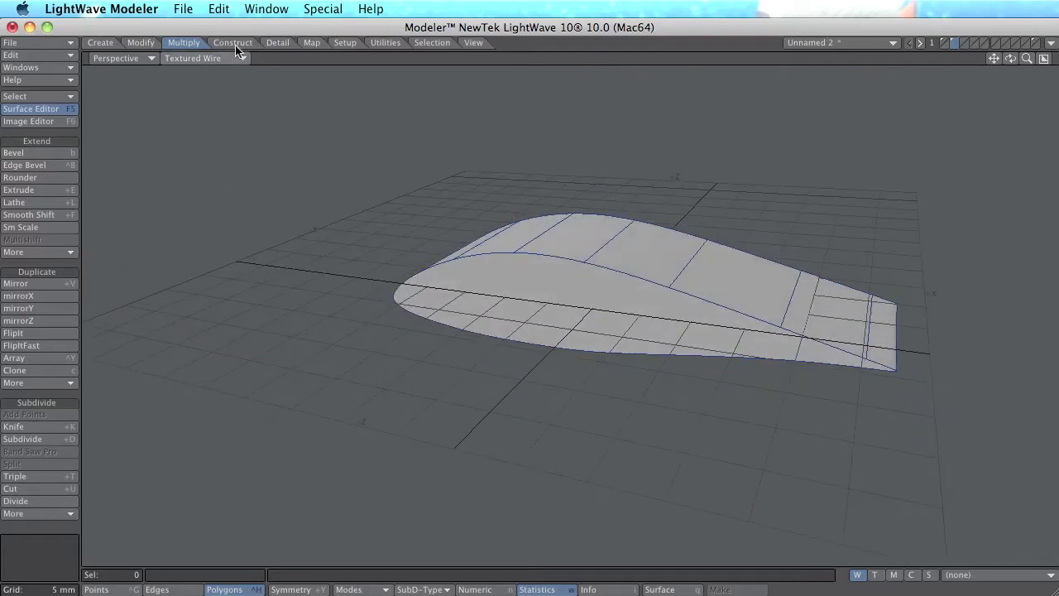
Step: Set the perspective view to Texture shading and return to the four-view layout with the whole model fitted
{"action": "left_click", "coordinate": [221, 58]}
{"action": "left_click", "coordinate": [195, 45]}
{"action": "left_click_drag", "start_coordinate": [504, 182], "coordinate": [553, 360], "text": "alt"}
{"action": "key", "text": "0"}
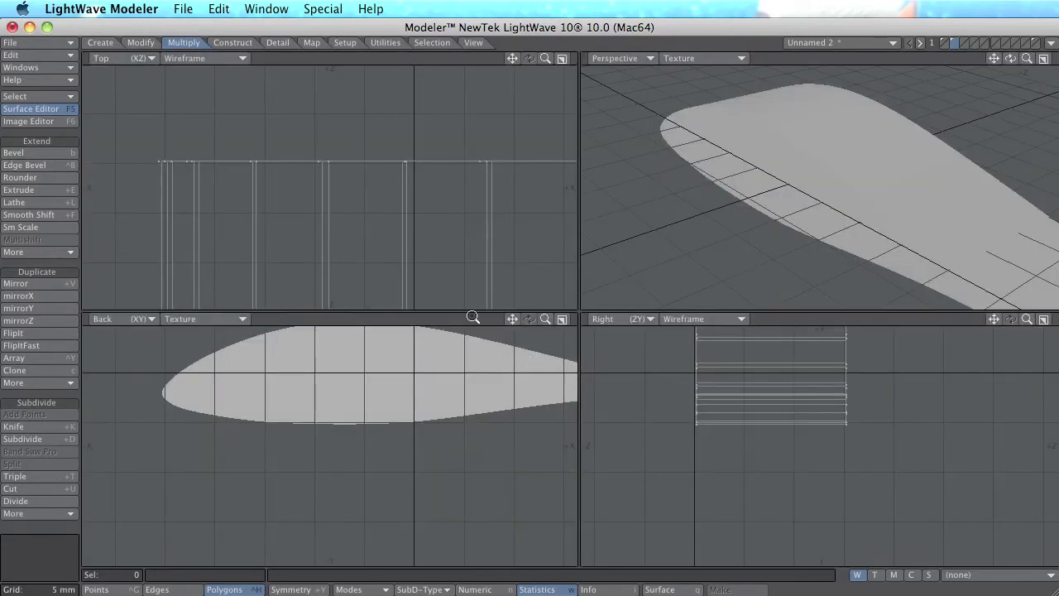
{"action": "key", "text": "a"}
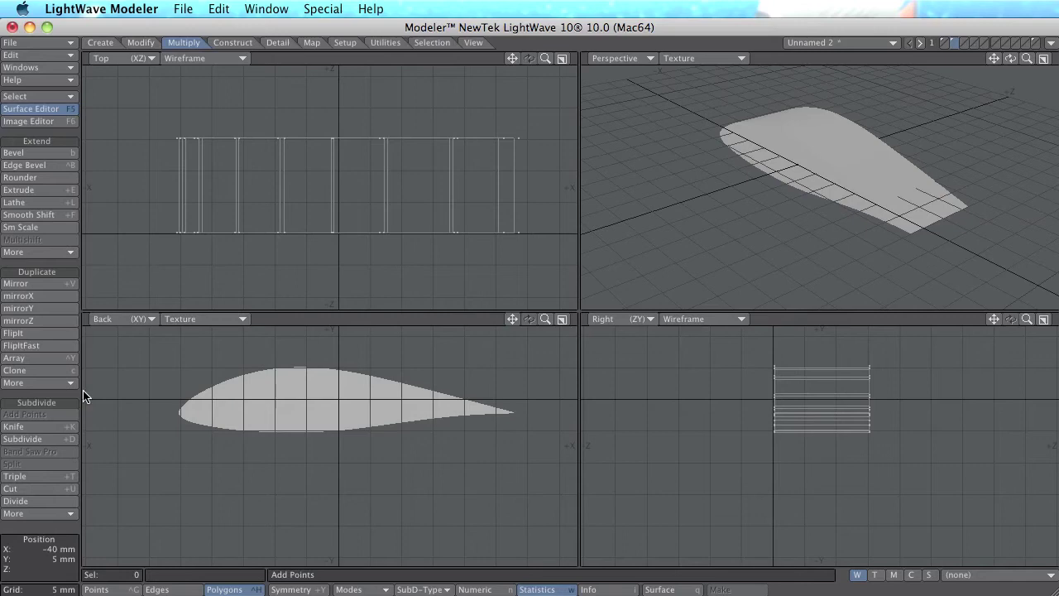
Step: Knife two vertical cuts through the wing section in the Right view, at Z 5 mm and Z 10 mm
{"action": "left_click", "coordinate": [56, 425]}
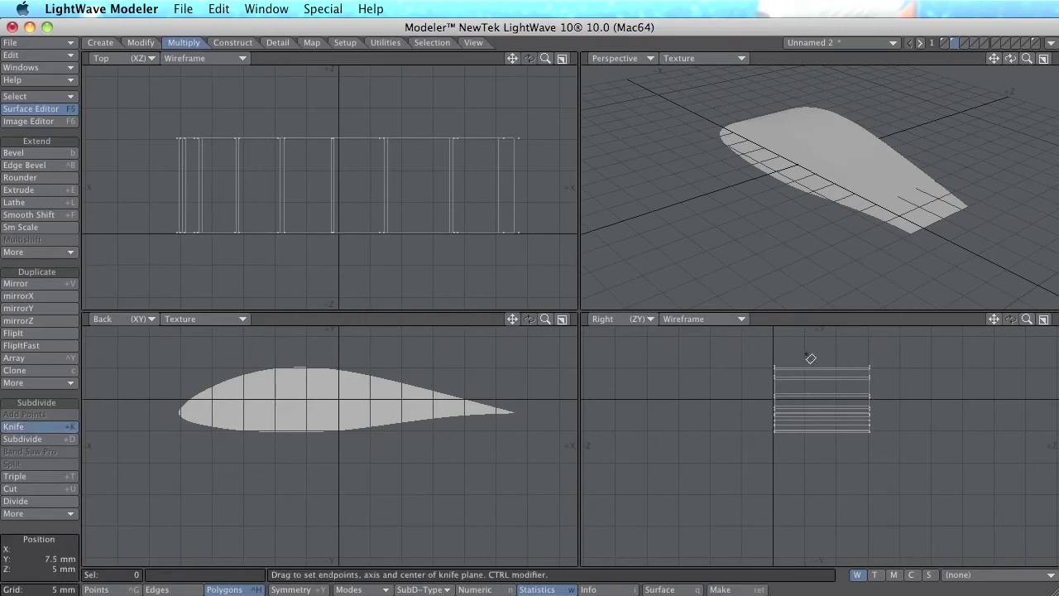
{"action": "left_click_drag", "start_coordinate": [809, 358], "coordinate": [810, 454]}
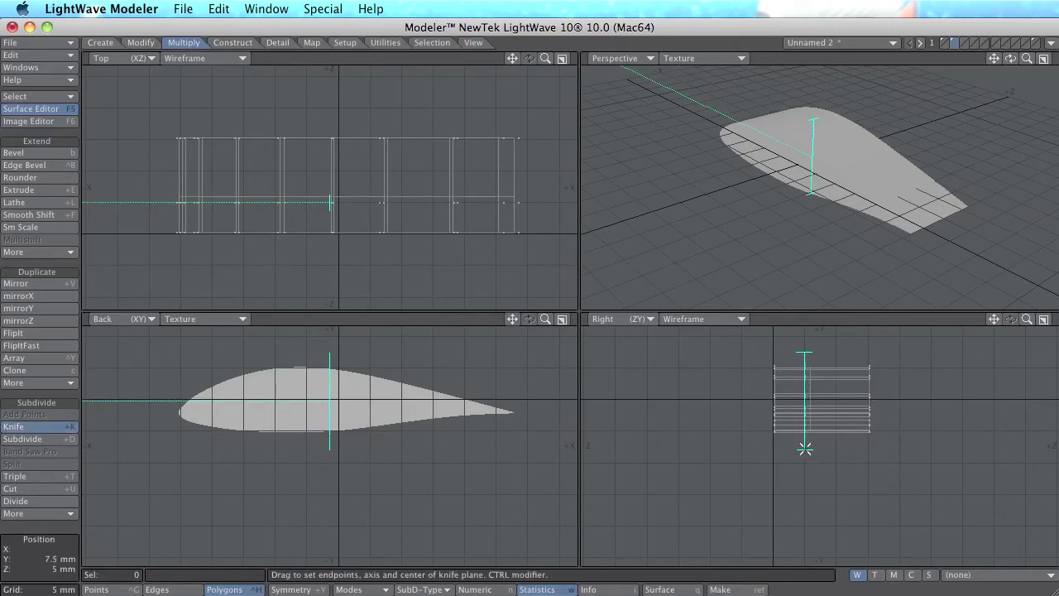
{"action": "key", "text": "Return"}
{"action": "left_click", "coordinate": [35, 424]}
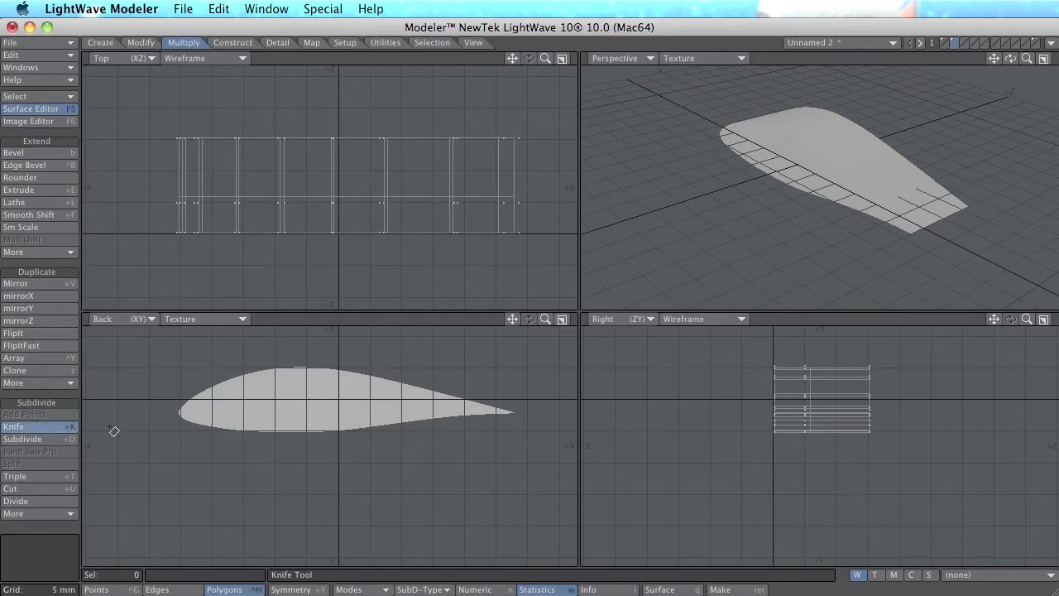
{"action": "left_click_drag", "start_coordinate": [841, 361], "coordinate": [840, 469]}
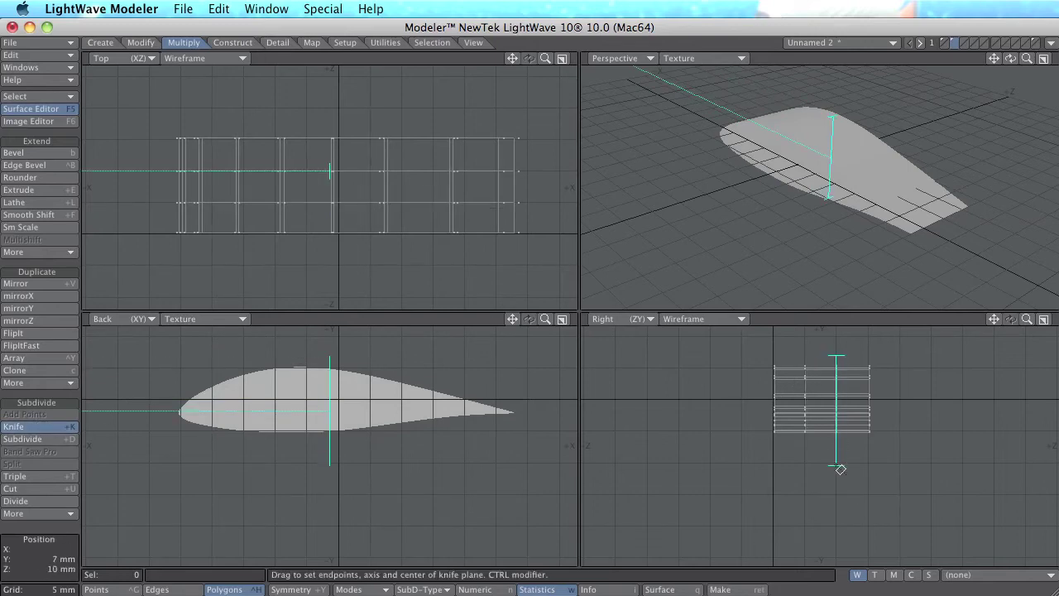
{"action": "key", "text": "space"}
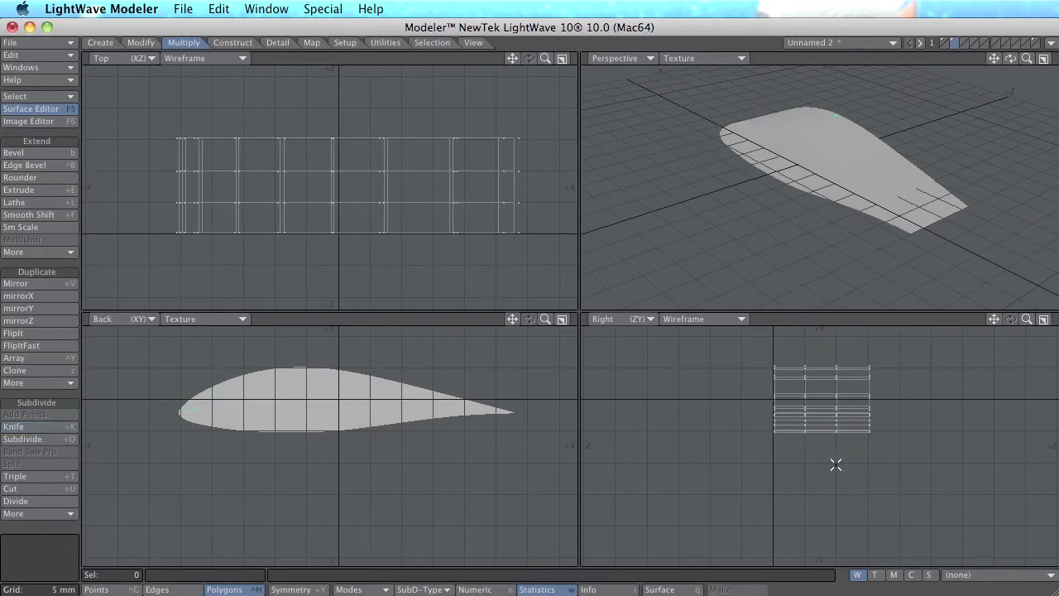
Step: Merge the wing section's coincident points and show it again as a subdivision surface
{"action": "key", "text": "Tab"}
{"action": "key", "text": "Tab"}
{"action": "key", "text": "m"}
{"action": "left_click", "coordinate": [929, 263]}
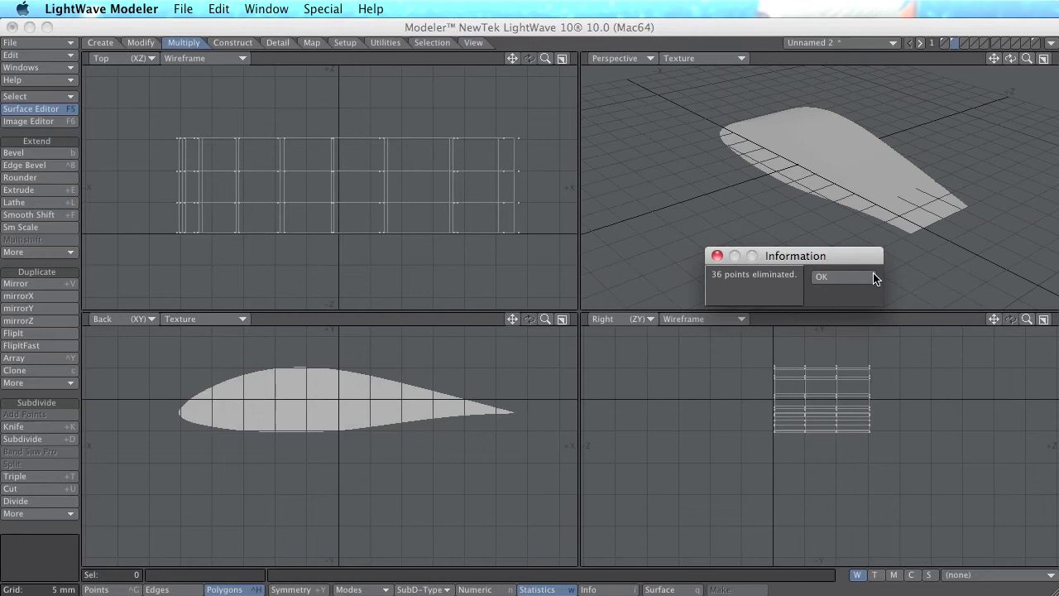
{"action": "left_click", "coordinate": [867, 276]}
{"action": "key", "text": "Tab"}
{"action": "left_click_drag", "start_coordinate": [903, 219], "coordinate": [770, 220], "text": "alt"}
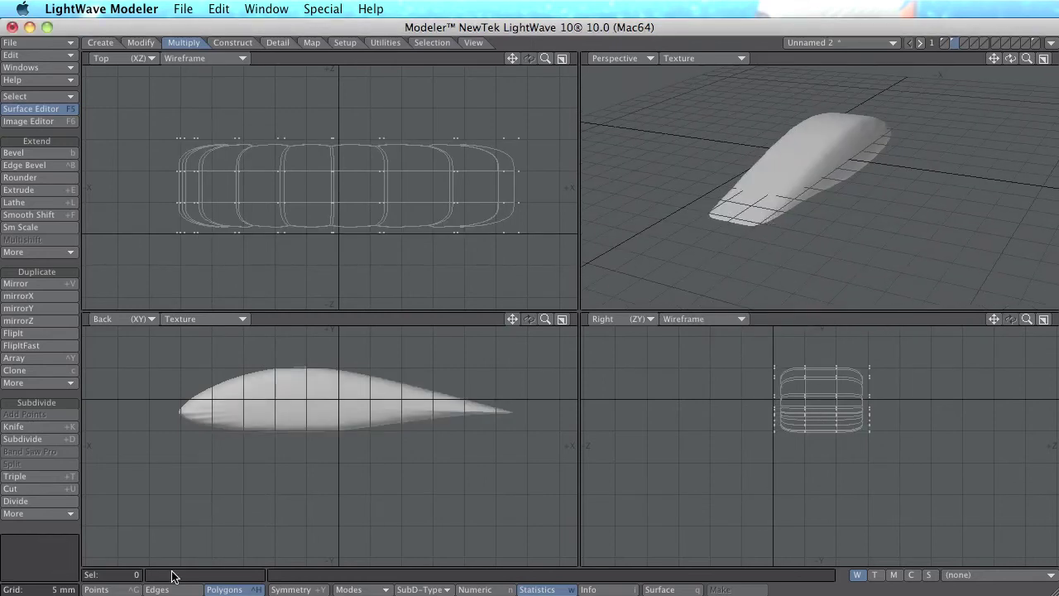
Step: Select the two point rings at the Z 0 end of the wing and move them -28.5 mm along Z
{"action": "key", "text": "ctrl+g"}
{"action": "mouse_move", "coordinate": [819, 372]}
{"action": "right_mouse_down"}
{"action": "mouse_move", "coordinate": [685, 397]}
{"action": "mouse_move", "coordinate": [817, 474]}
{"action": "mouse_move", "coordinate": [823, 447]}
{"action": "right_mouse_up"}
{"action": "left_click_drag", "start_coordinate": [870, 452], "coordinate": [690, 452]}
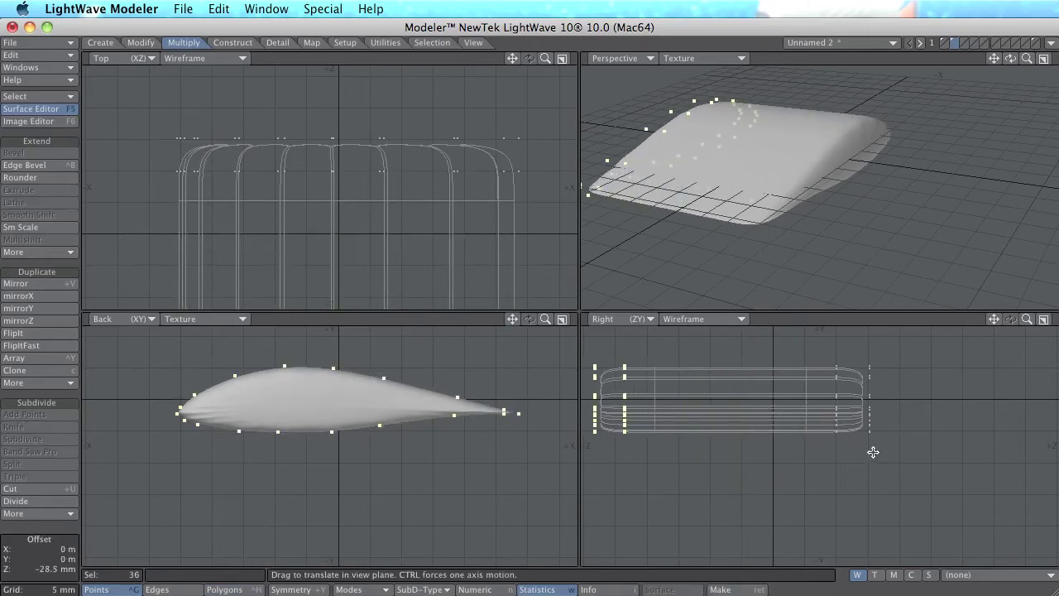
{"action": "key", "text": "space"}
{"action": "right_click_drag", "start_coordinate": [525, 380], "coordinate": [690, 386]}
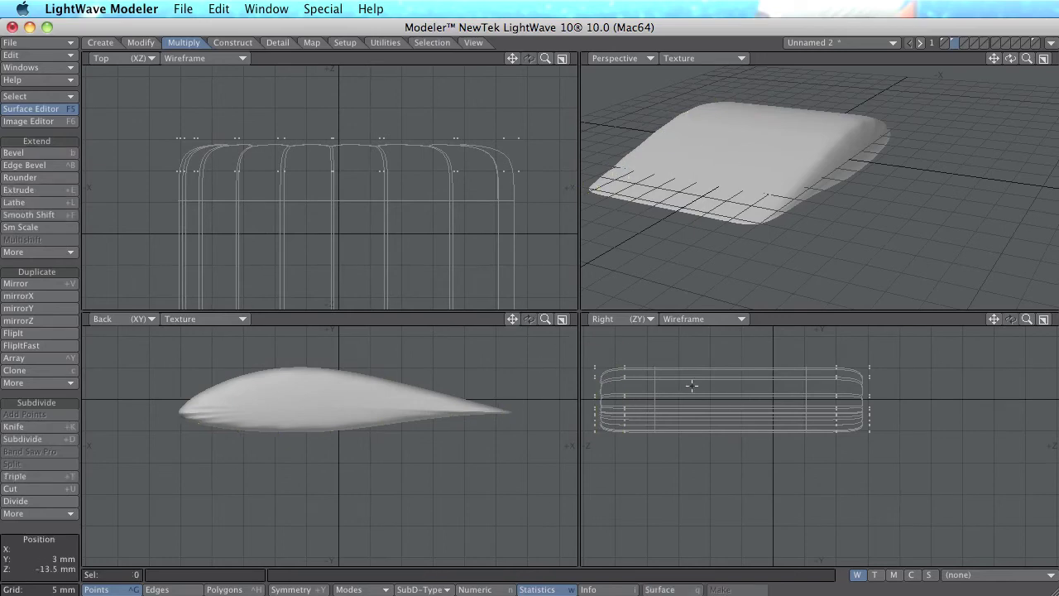
Step: Move the inner ring of points at the negative Z end slightly closer to that end, and deselect it
{"action": "mouse_move", "coordinate": [847, 192]}
{"action": "left_mouse_down", "text": "alt"}
{"action": "mouse_move", "coordinate": [738, 199]}
{"action": "mouse_move", "coordinate": [720, 187]}
{"action": "mouse_move", "coordinate": [820, 232]}
{"action": "mouse_move", "coordinate": [757, 243]}
{"action": "mouse_move", "coordinate": [741, 273]}
{"action": "left_mouse_up", "text": "alt"}
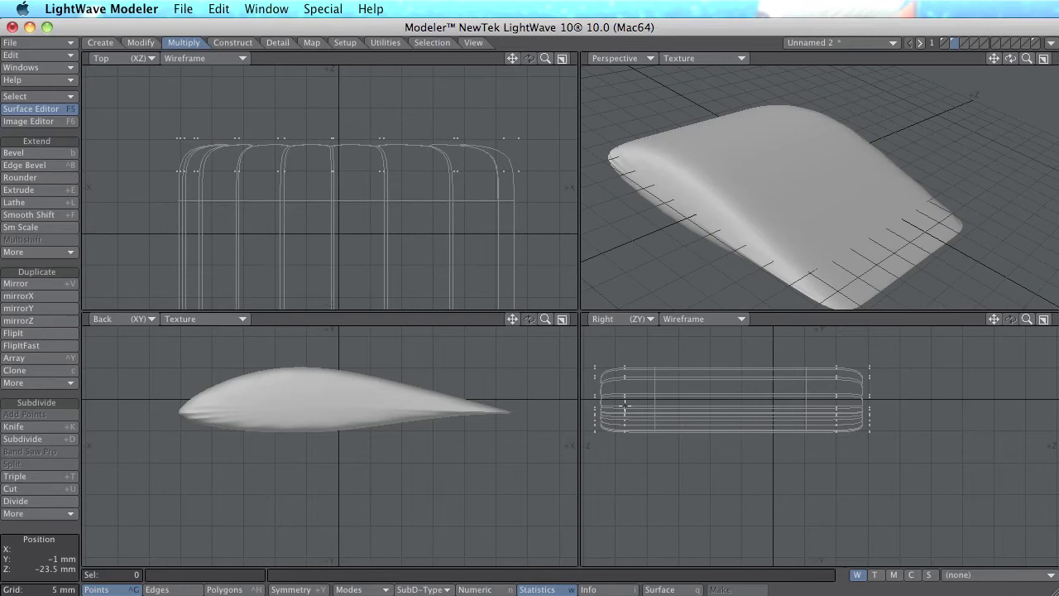
{"action": "right_click_drag", "start_coordinate": [636, 472], "coordinate": [619, 447]}
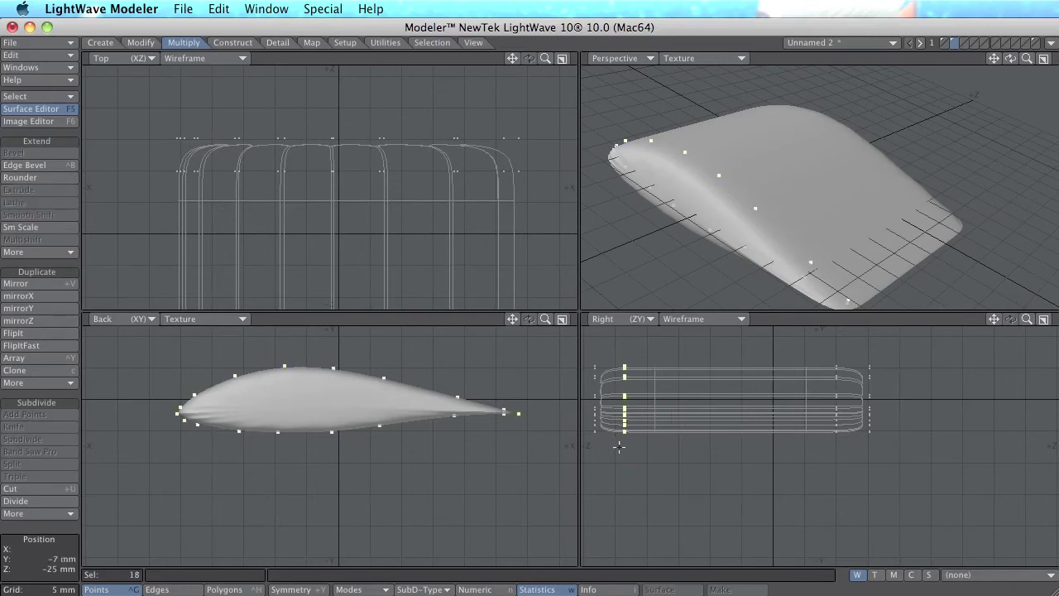
{"action": "key", "text": "t"}
{"action": "mouse_move", "coordinate": [631, 452]}
{"action": "left_mouse_down"}
{"action": "mouse_move", "coordinate": [697, 452]}
{"action": "mouse_move", "coordinate": [613, 449]}
{"action": "mouse_move", "coordinate": [632, 452]}
{"action": "left_mouse_up"}
{"action": "key", "text": "space"}
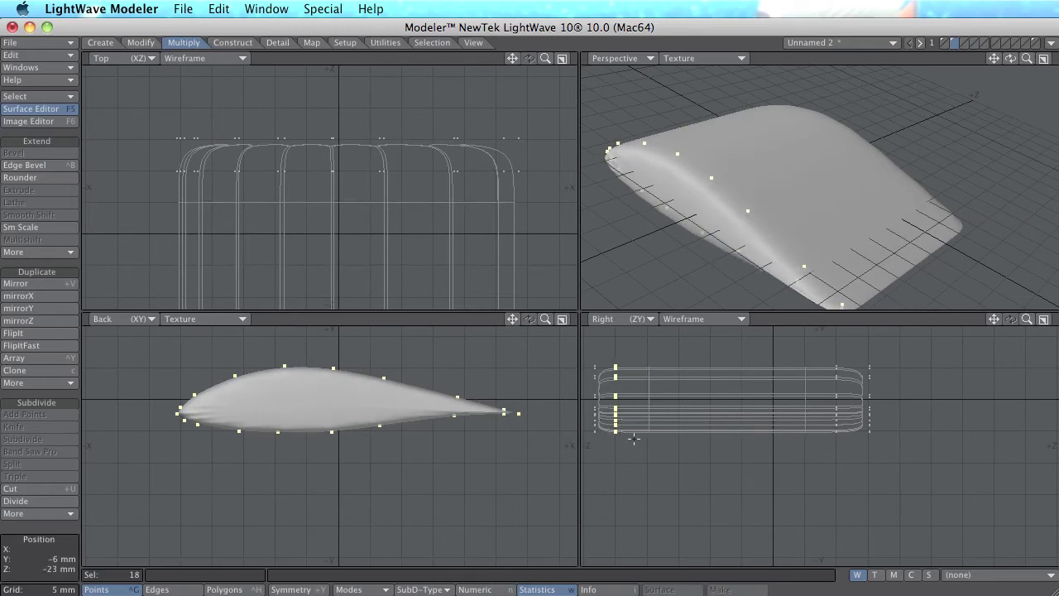
{"action": "mouse_move", "coordinate": [652, 429]}
{"action": "right_mouse_down"}
{"action": "mouse_move", "coordinate": [575, 426]}
{"action": "mouse_move", "coordinate": [647, 336]}
{"action": "right_mouse_up"}
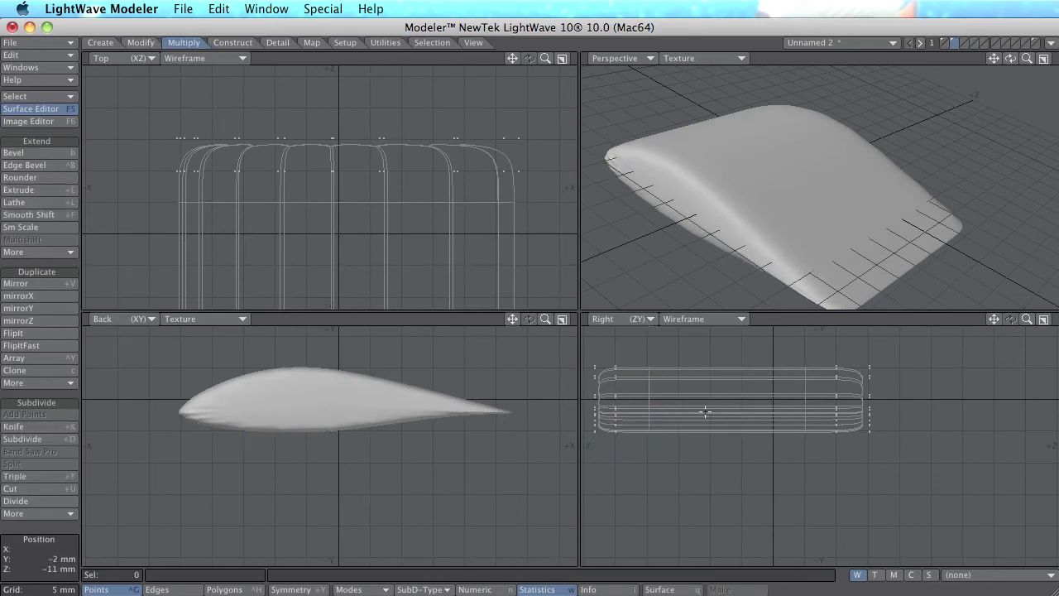
Step: Knife two more vertical cuts through the lengthened wing in the Right view, at about Z -15 mm and Z -5 mm
{"action": "key", "text": "shift+k"}
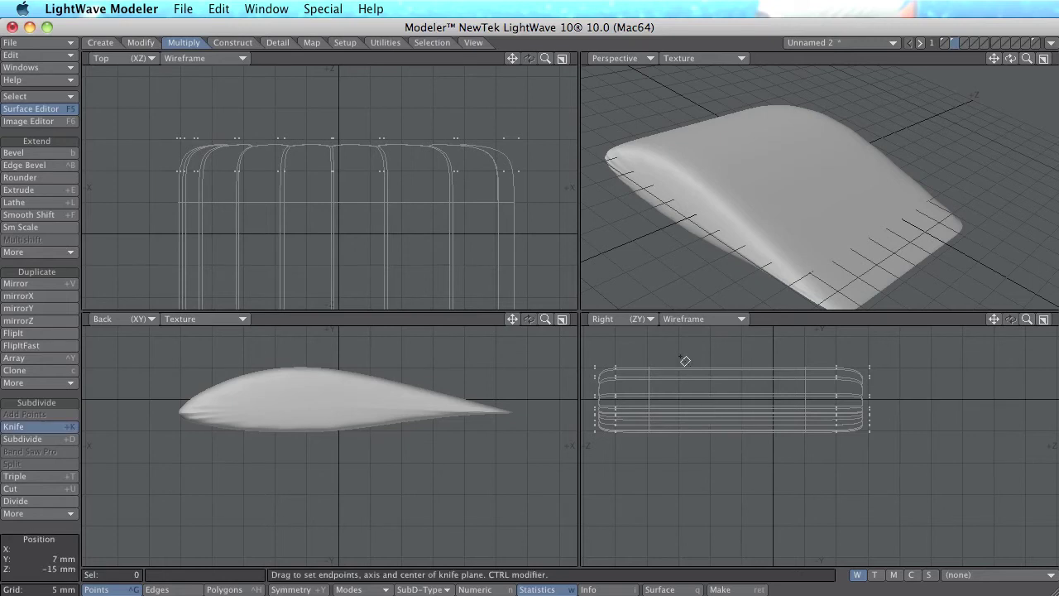
{"action": "left_click_drag", "start_coordinate": [681, 357], "coordinate": [681, 451]}
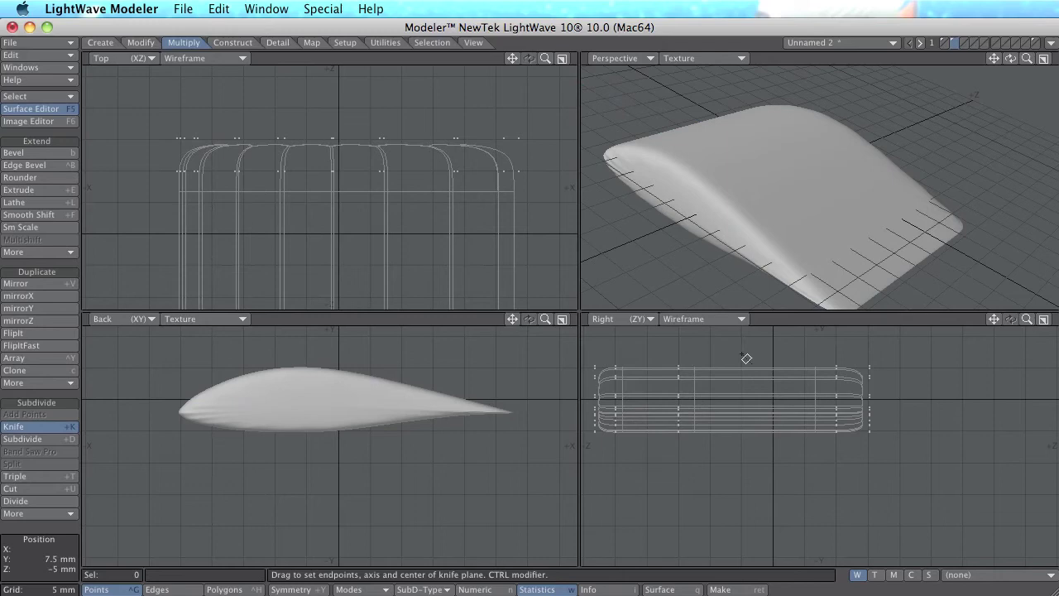
{"action": "left_click_drag", "start_coordinate": [743, 358], "coordinate": [745, 456]}
{"action": "key", "text": "space"}
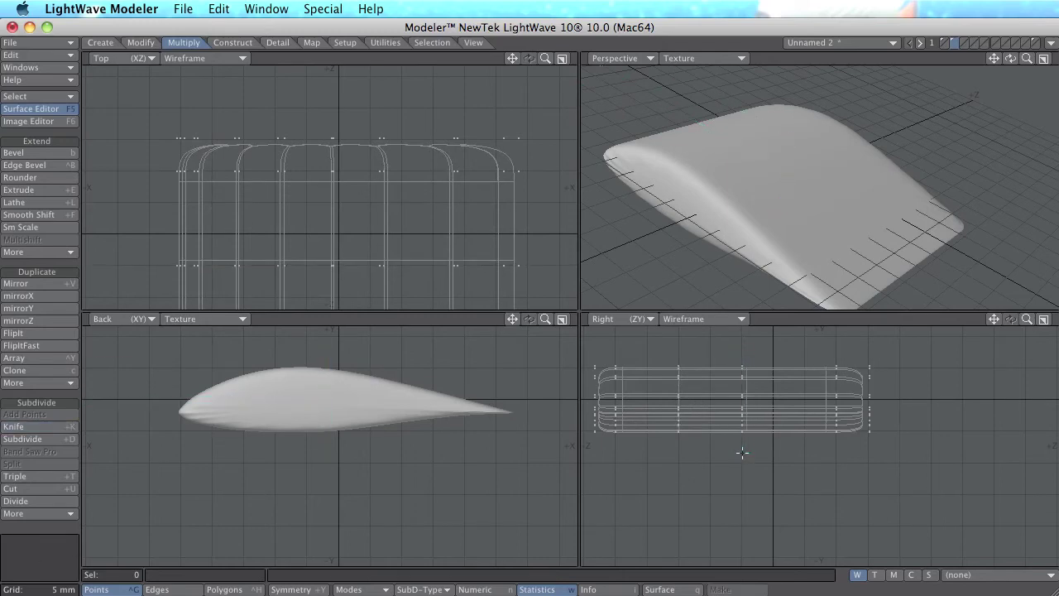
{"action": "scroll", "coordinate": [795, 242], "scroll_direction": "down", "scroll_amount": 3}
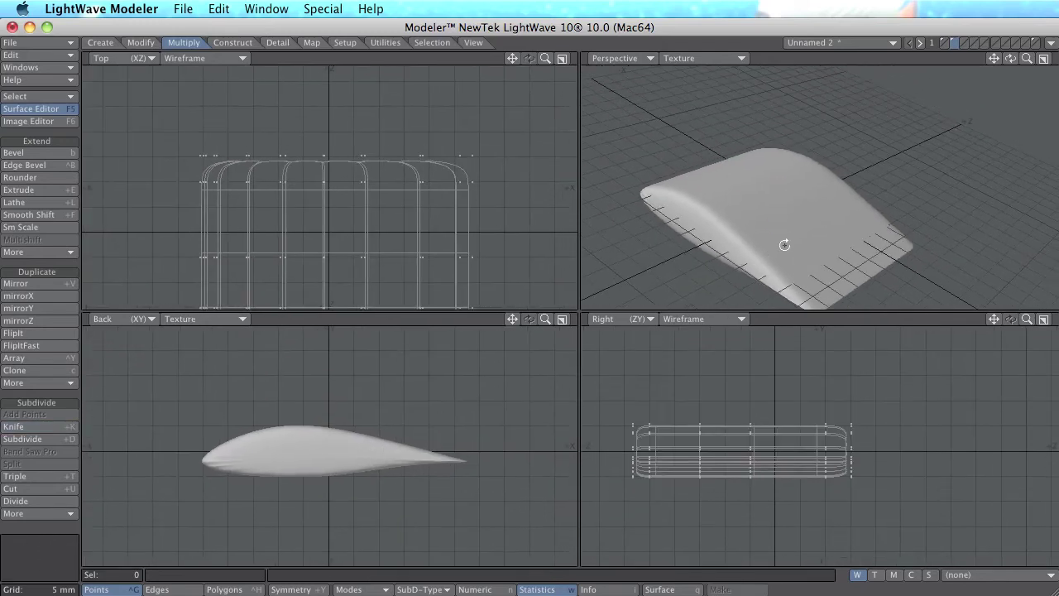
Step: Try twisting the wing section -55° about its lengthwise axis in the Back view
{"action": "left_click_drag", "start_coordinate": [795, 236], "coordinate": [855, 186], "text": "alt+shift"}
{"action": "left_click_drag", "start_coordinate": [378, 414], "coordinate": [364, 453], "text": "alt"}
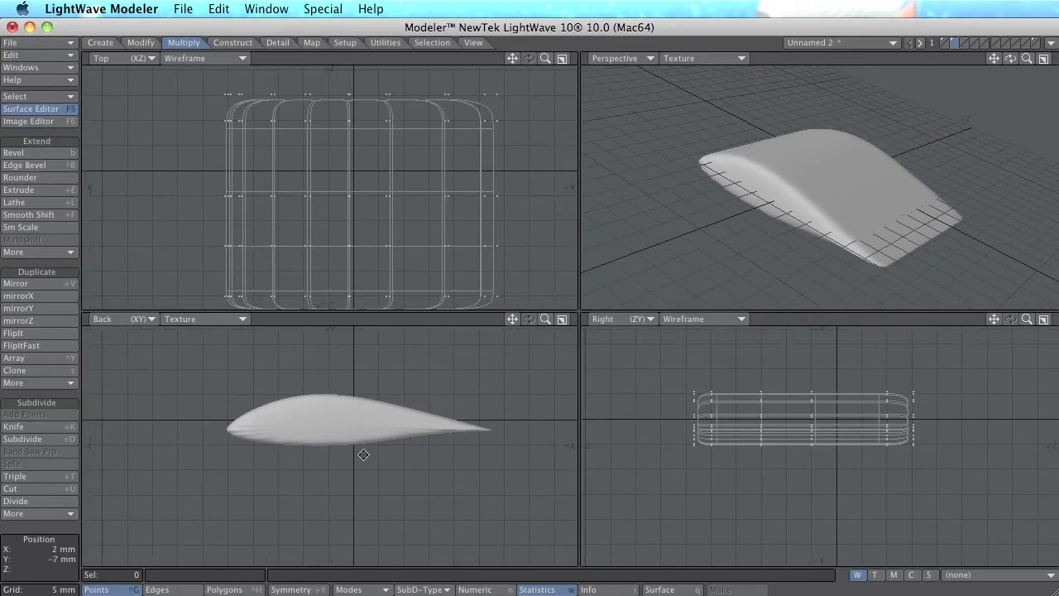
{"action": "left_click", "coordinate": [143, 42]}
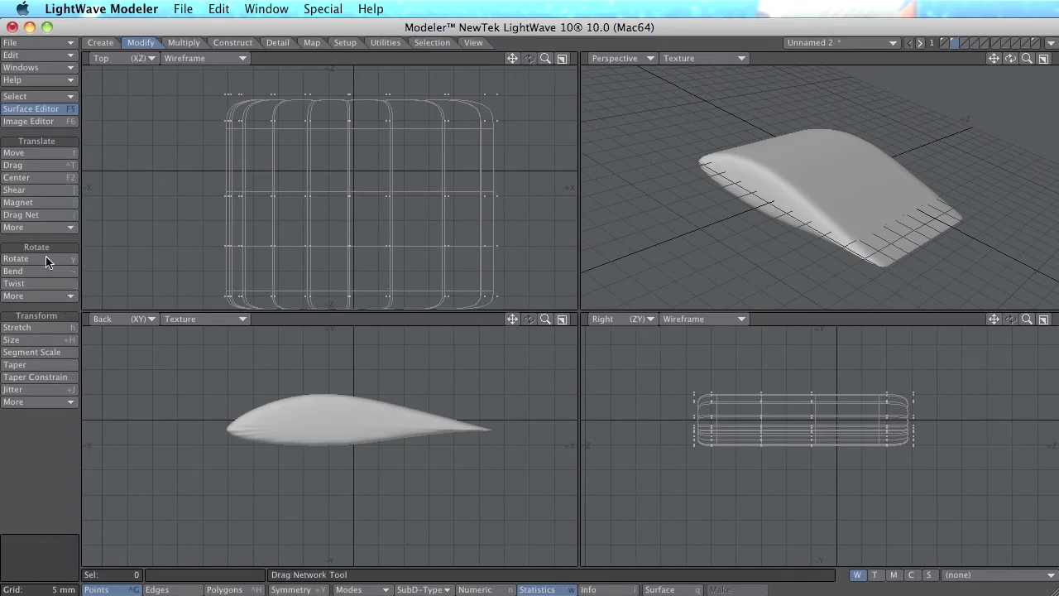
{"action": "left_click", "coordinate": [37, 283]}
{"action": "left_click_drag", "start_coordinate": [355, 430], "coordinate": [353, 422]}
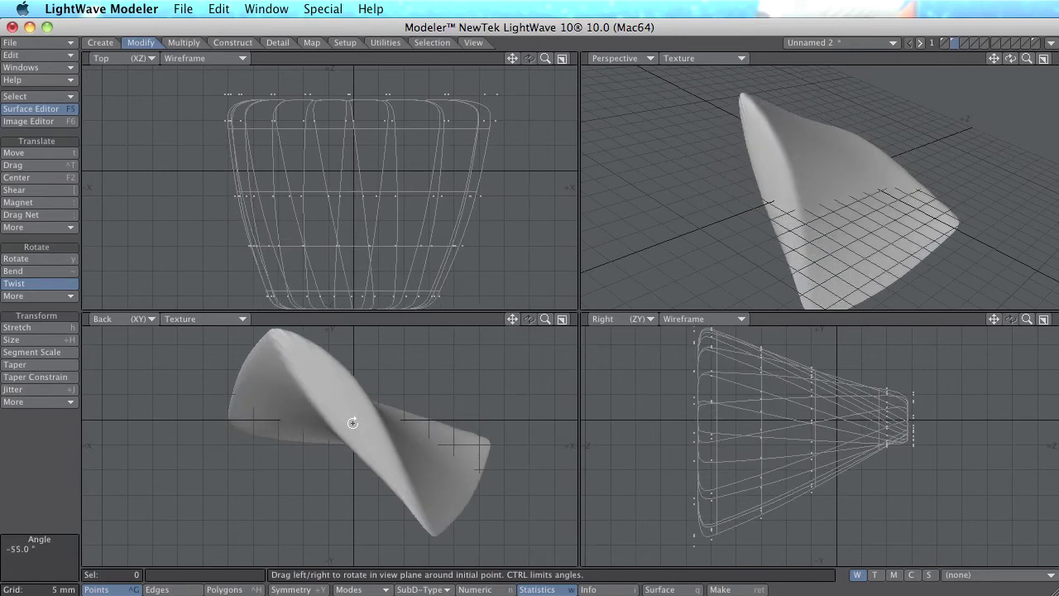
Step: Stretch the wing section to 314% along Z in the Right view, keeping its height at 100%
{"action": "left_click_drag", "start_coordinate": [882, 234], "coordinate": [800, 222], "text": "alt"}
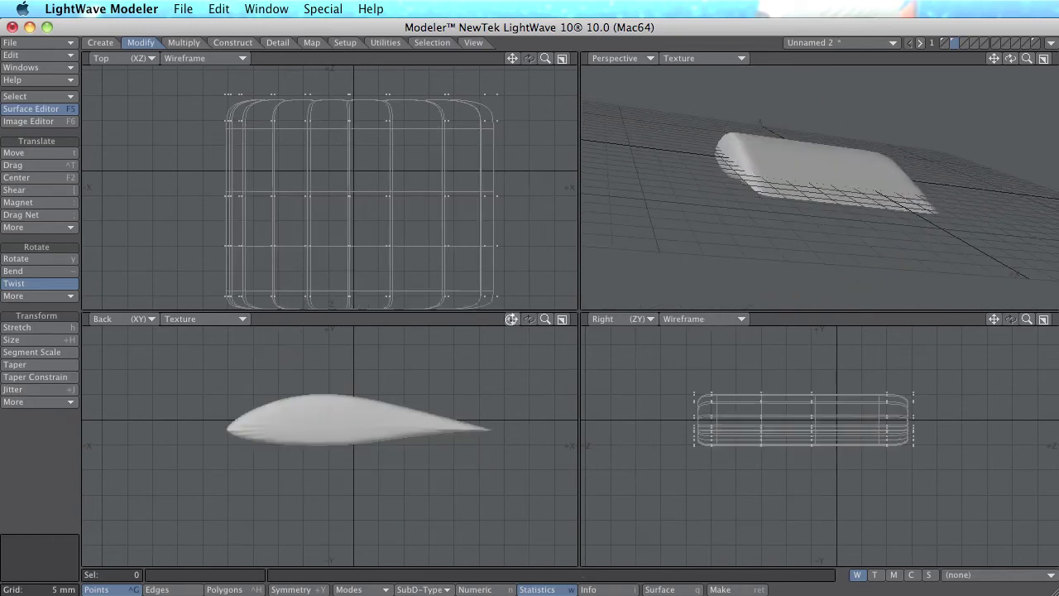
{"action": "scroll", "coordinate": [361, 441], "scroll_direction": "down", "scroll_amount": 3}
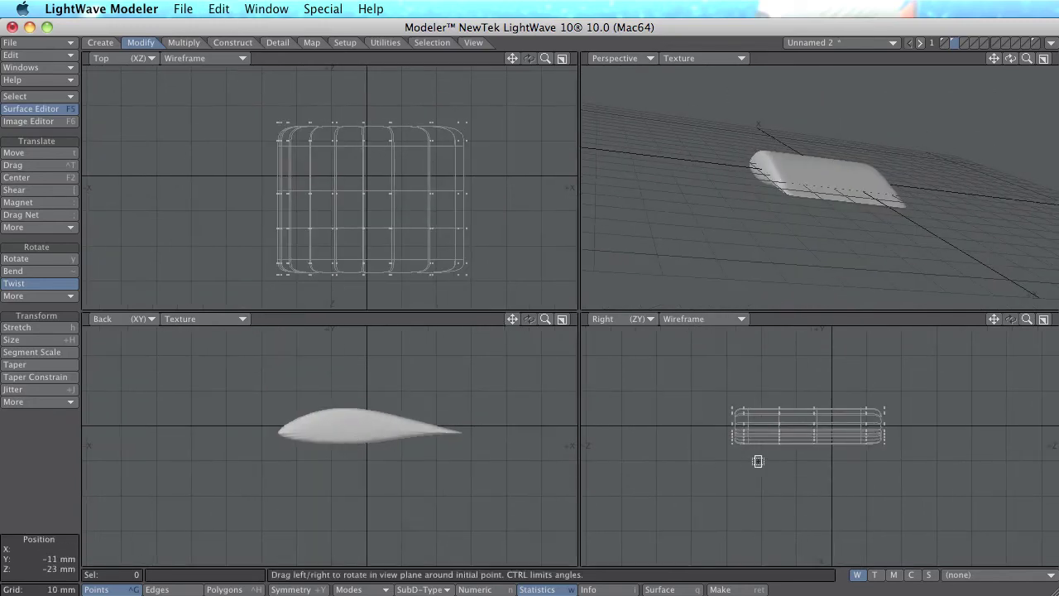
{"action": "key", "text": "h"}
{"action": "left_click_drag", "start_coordinate": [809, 424], "coordinate": [809, 424]}
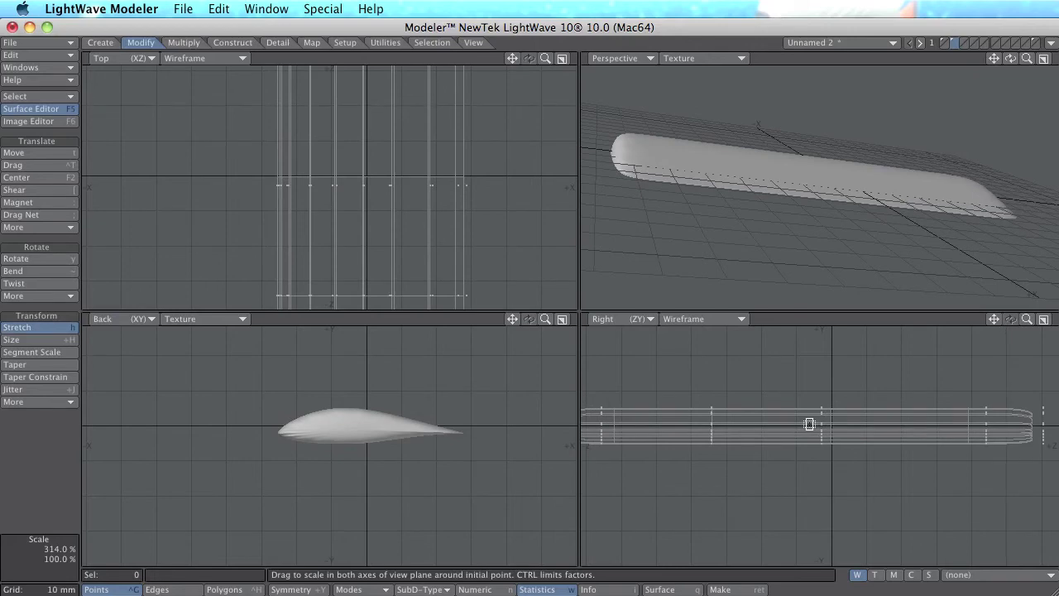
{"action": "left_click_drag", "start_coordinate": [739, 213], "coordinate": [733, 282], "text": "alt"}
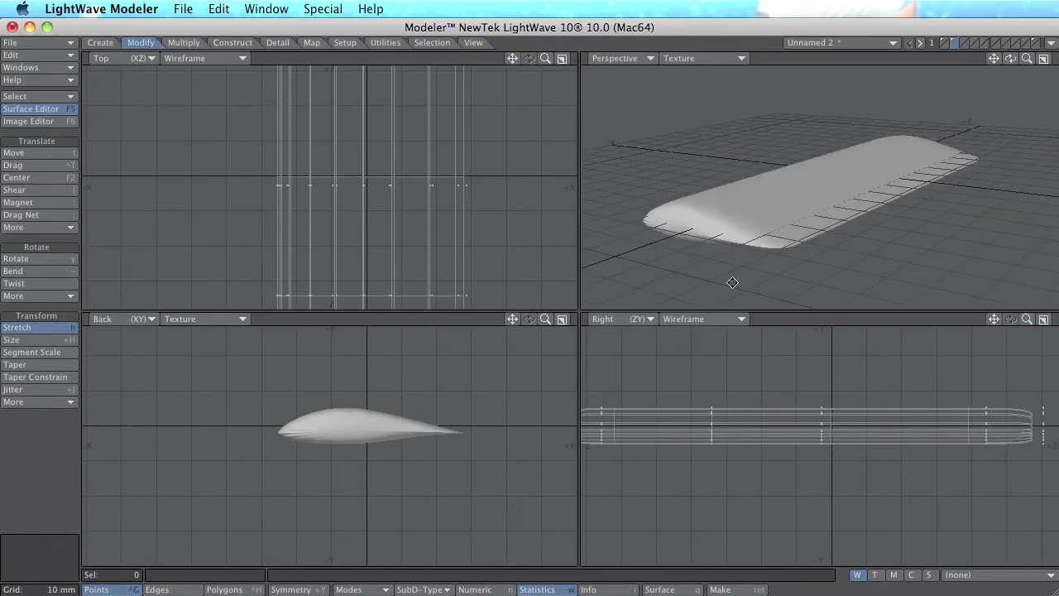
Step: Taper the stretched wing toward its positive Z end in the Back view, to about 62% of its width, and drop the tool
{"action": "left_click_drag", "start_coordinate": [490, 405], "coordinate": [351, 416], "text": "ctrl+alt"}
{"action": "left_click_drag", "start_coordinate": [439, 217], "coordinate": [321, 217], "text": "alt"}
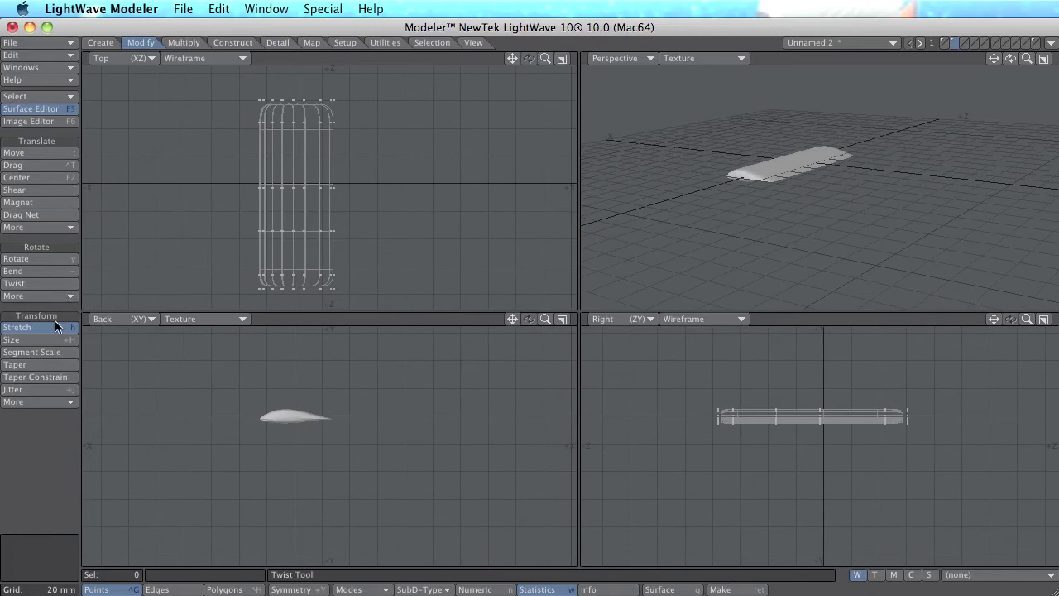
{"action": "left_click", "coordinate": [60, 365]}
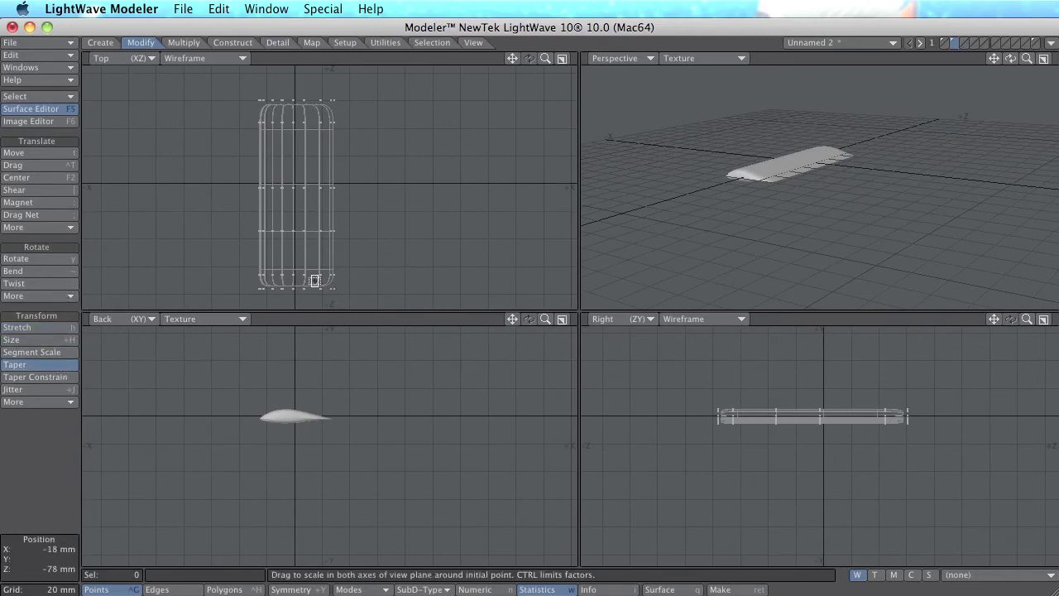
{"action": "left_click", "coordinate": [365, 290]}
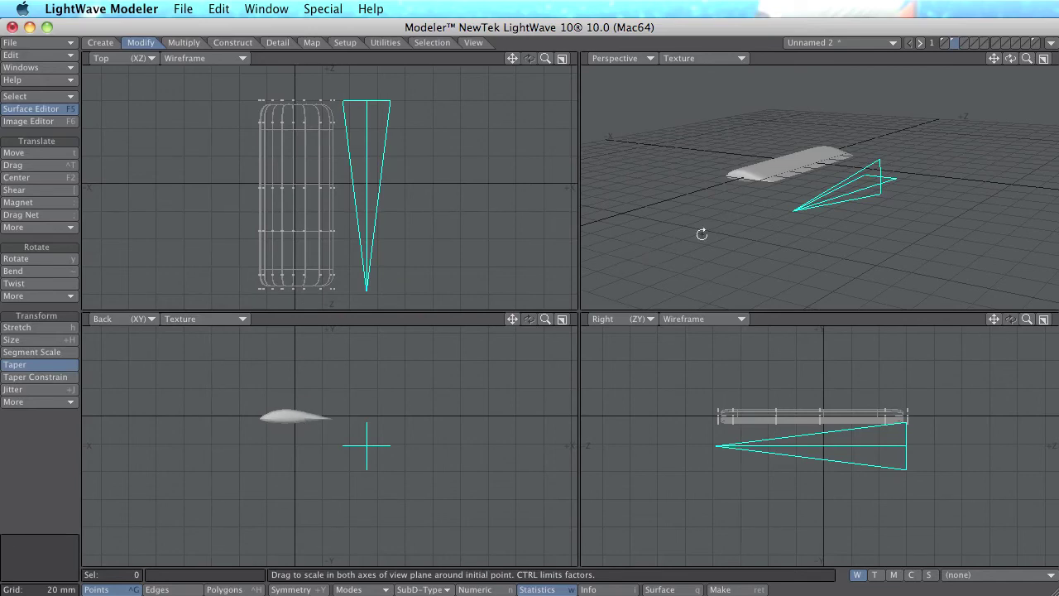
{"action": "left_click_drag", "start_coordinate": [700, 231], "coordinate": [877, 162], "text": "alt"}
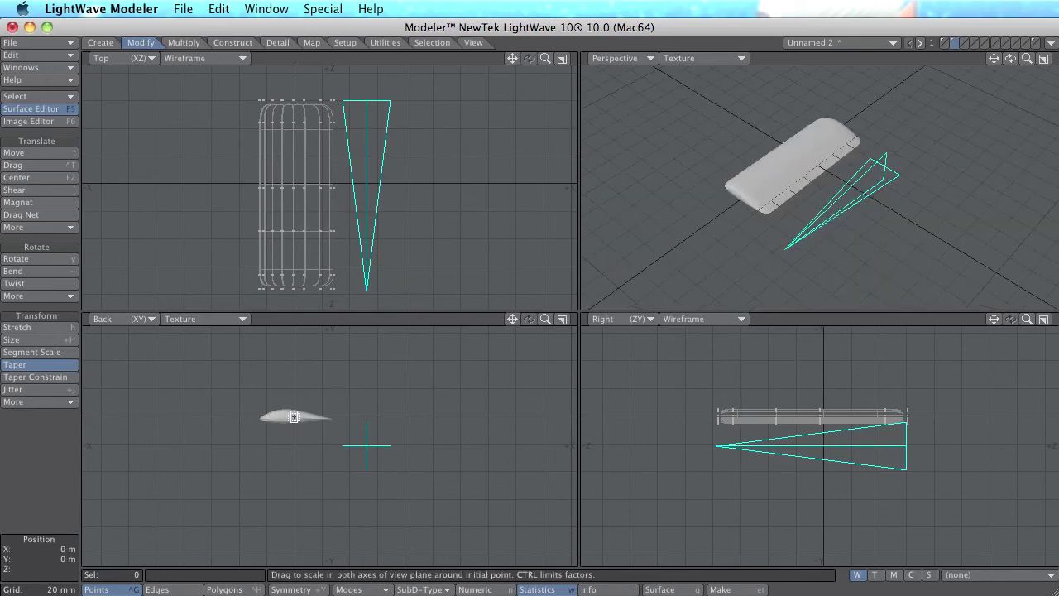
{"action": "left_click_drag", "start_coordinate": [294, 416], "coordinate": [264, 423]}
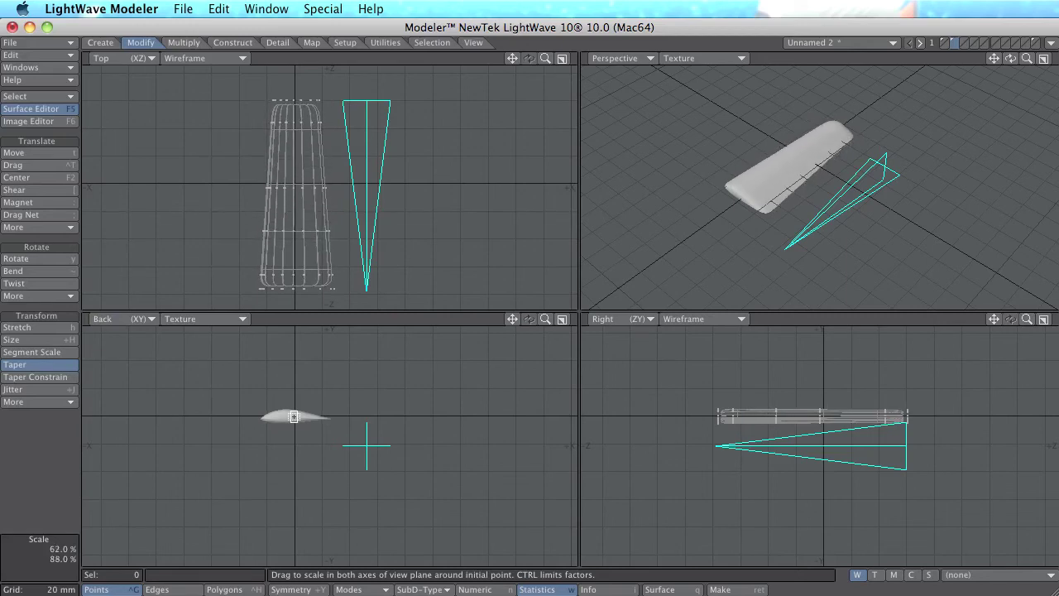
{"action": "left_click_drag", "start_coordinate": [263, 422], "coordinate": [258, 423]}
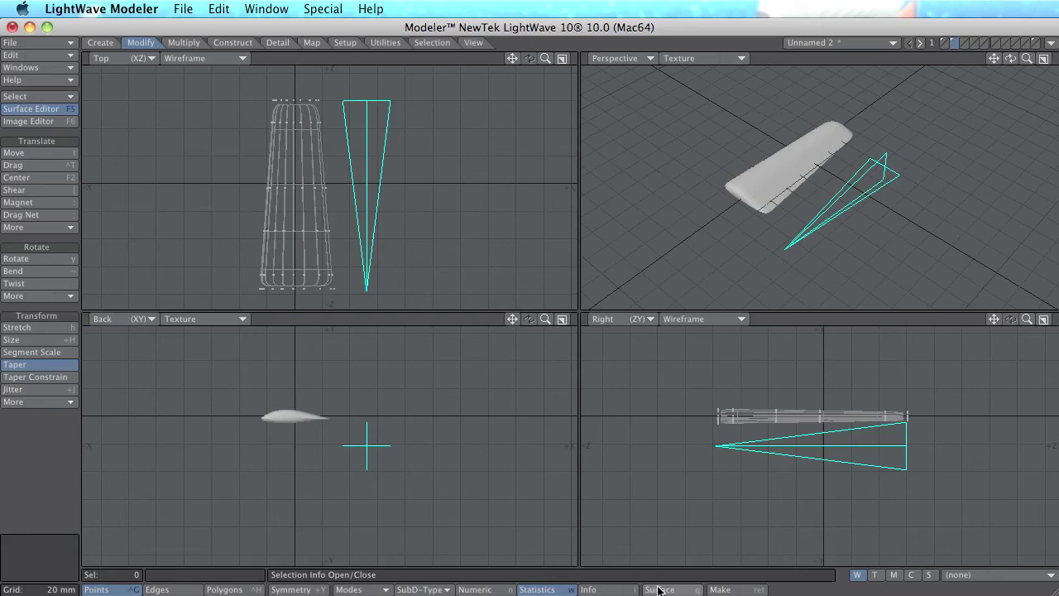
{"action": "left_click", "coordinate": [731, 590]}
Step: Twist the tapered wing about its lengthwise axis in the Back view so the negative Z end is strongly rotated, and enlarge the perspective view
{"action": "left_click_drag", "start_coordinate": [814, 182], "coordinate": [725, 239], "text": "alt"}
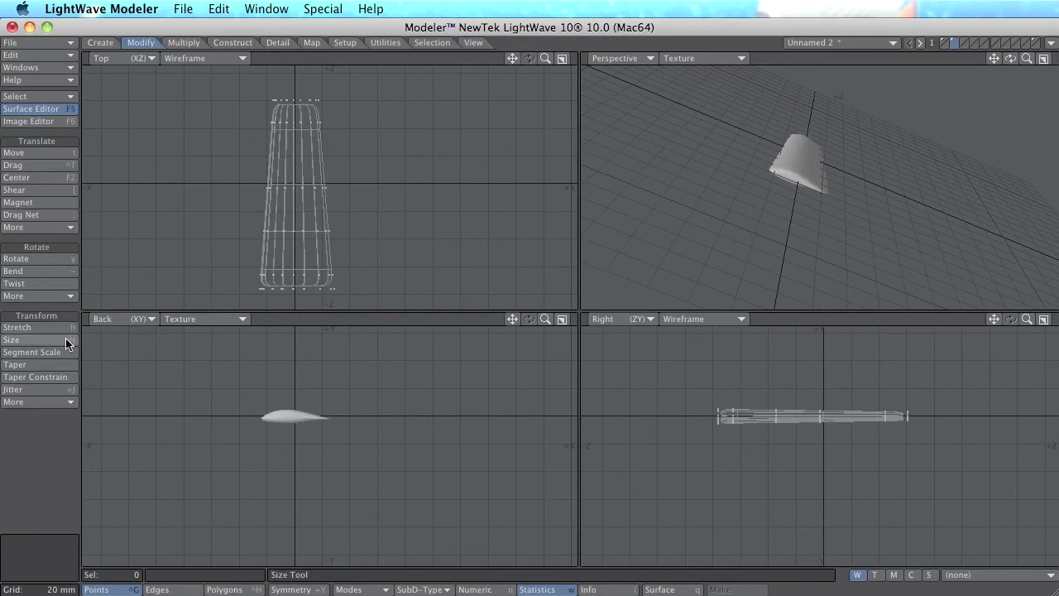
{"action": "left_click", "coordinate": [41, 283]}
{"action": "left_click_drag", "start_coordinate": [291, 417], "coordinate": [292, 417]}
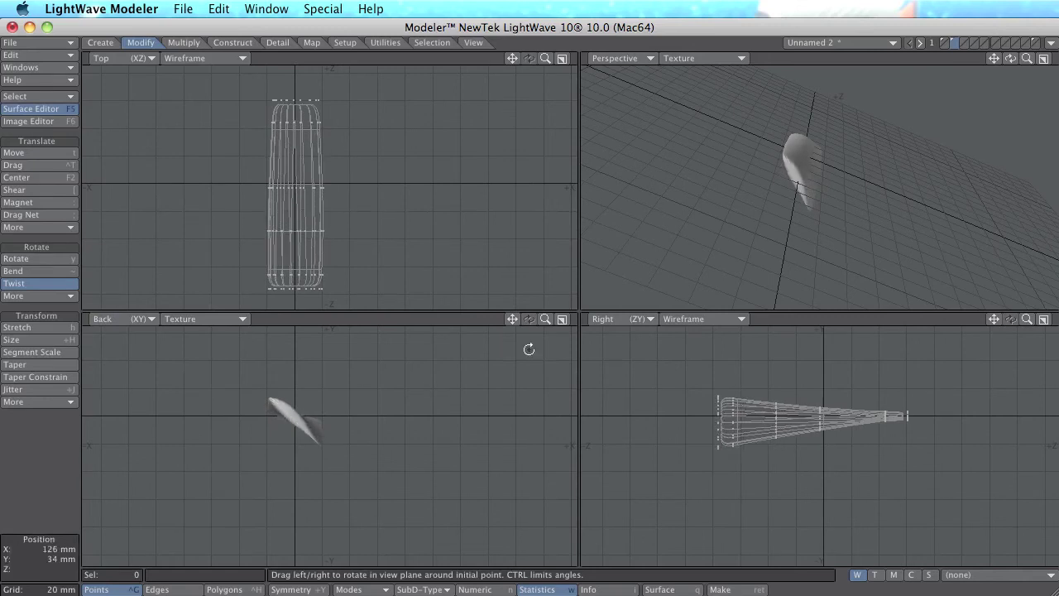
{"action": "left_click_drag", "start_coordinate": [818, 217], "coordinate": [837, 199], "text": "alt"}
{"action": "left_click_drag", "start_coordinate": [819, 159], "coordinate": [860, 185], "text": "ctrl+alt"}
{"action": "key", "text": "0"}
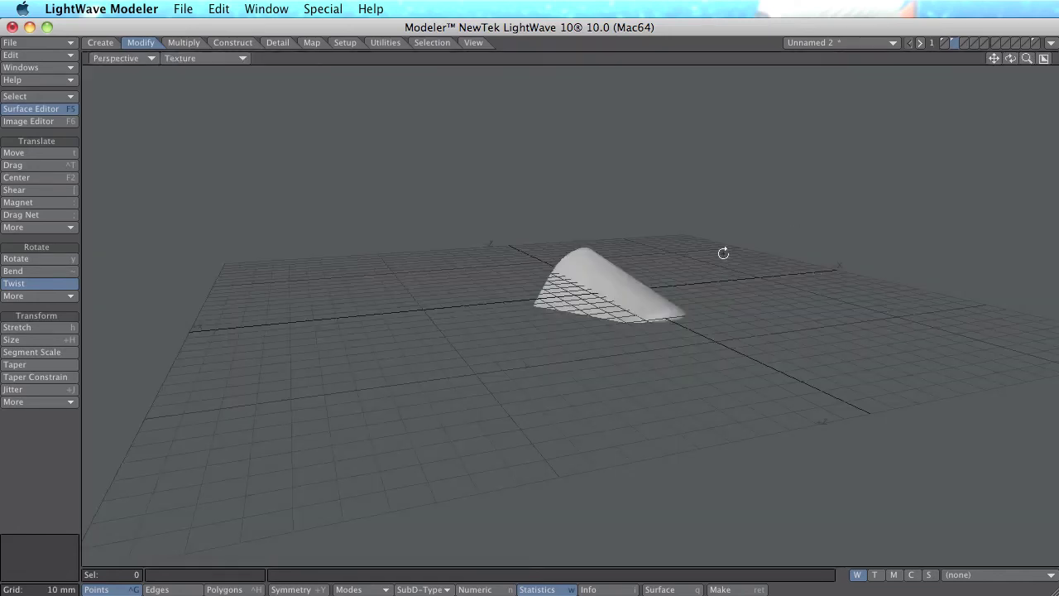
{"action": "mouse_move", "coordinate": [580, 283]}
{"action": "left_mouse_down", "text": "ctrl+alt"}
{"action": "mouse_move", "coordinate": [706, 326]}
{"action": "mouse_move", "coordinate": [650, 328]}
{"action": "mouse_move", "coordinate": [653, 307]}
{"action": "mouse_move", "coordinate": [588, 265]}
{"action": "mouse_move", "coordinate": [601, 255]}
{"action": "mouse_move", "coordinate": [567, 394]}
{"action": "mouse_move", "coordinate": [596, 310]}
{"action": "mouse_move", "coordinate": [528, 307]}
{"action": "mouse_move", "coordinate": [570, 403]}
{"action": "mouse_move", "coordinate": [629, 347]}
{"action": "mouse_move", "coordinate": [905, 198]}
{"action": "left_mouse_up", "text": "ctrl+alt"}
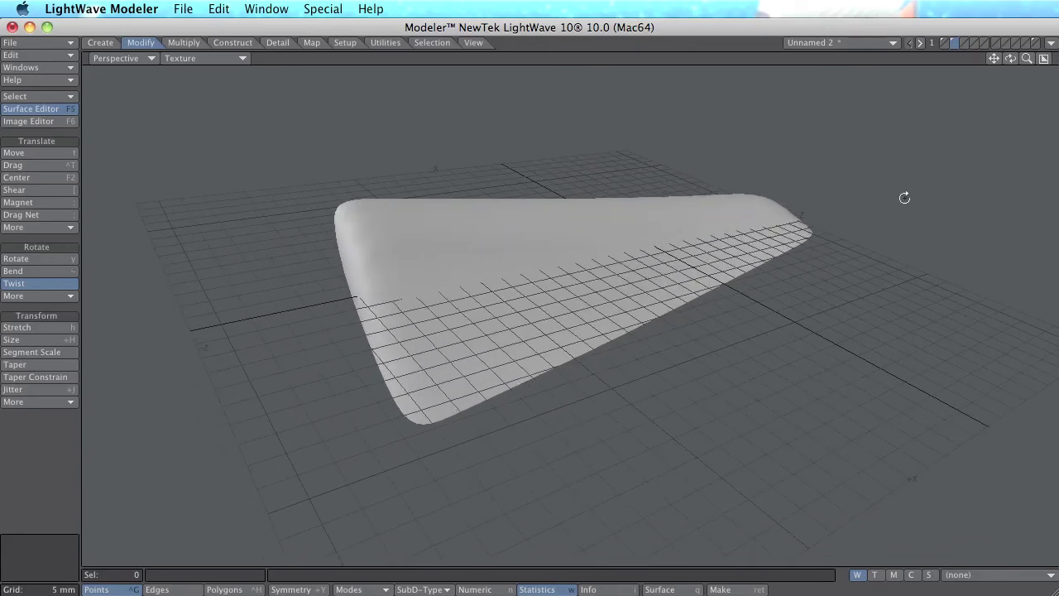
Step: Examine the twisted wing together with the airfoil reference image layer, and show the wing's layer alone again
{"action": "left_click", "coordinate": [1035, 43], "text": "shift"}
{"action": "left_click_drag", "start_coordinate": [497, 447], "coordinate": [769, 376], "text": "alt"}
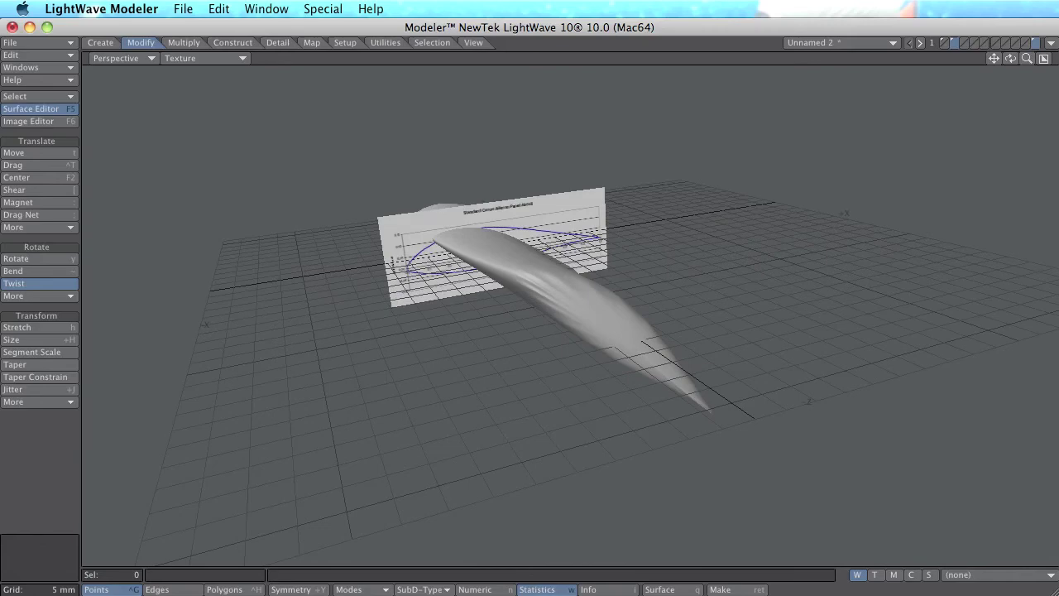
{"action": "key", "text": "super+Tab"}
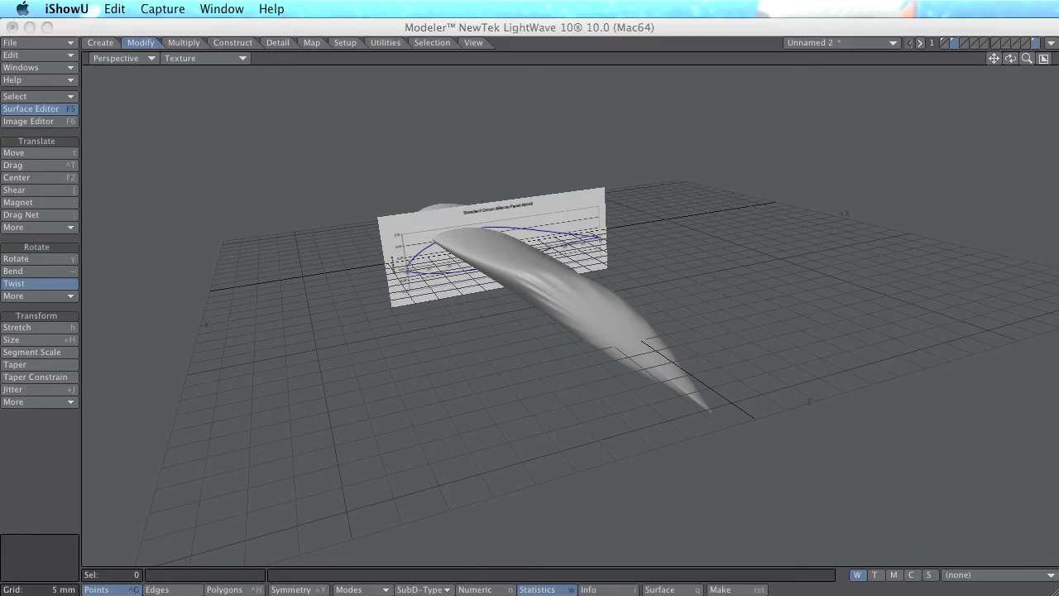
{"action": "left_click", "coordinate": [811, 133]}
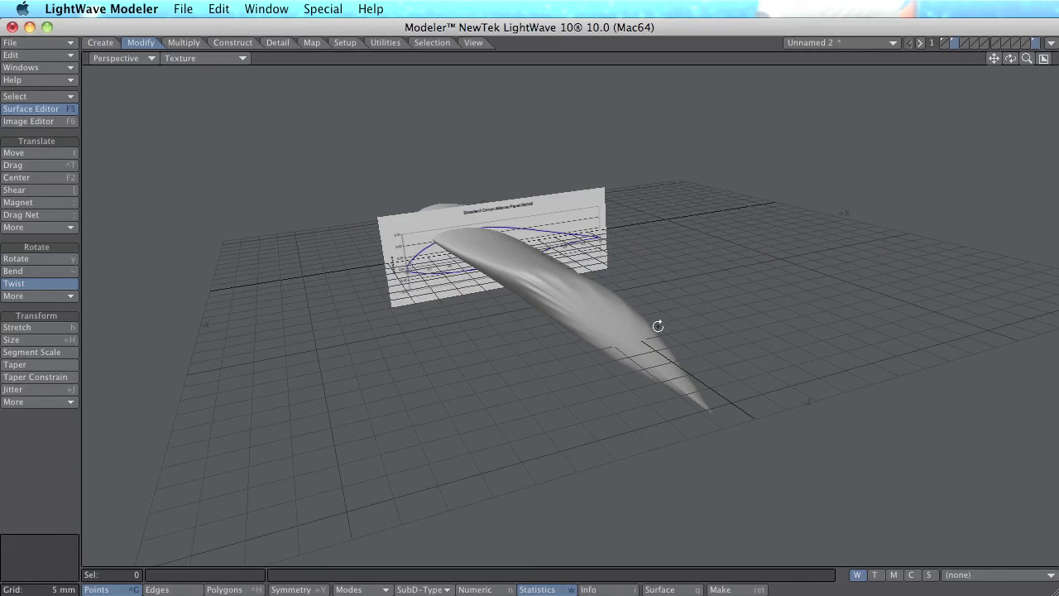
{"action": "left_click_drag", "start_coordinate": [657, 325], "coordinate": [641, 358], "text": "alt"}
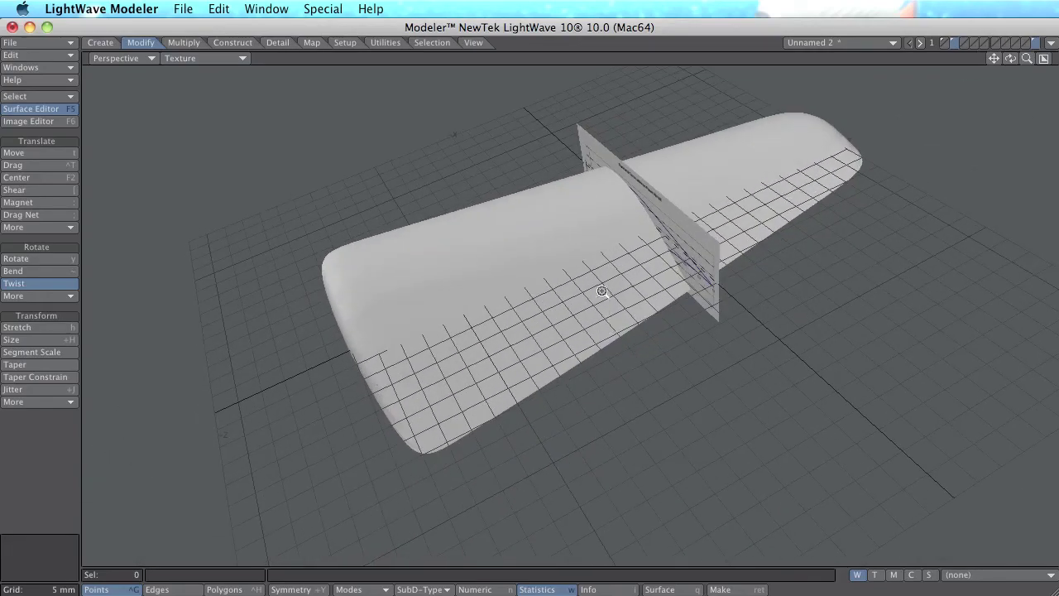
{"action": "left_click_drag", "start_coordinate": [597, 273], "coordinate": [661, 255], "text": "ctrl+alt"}
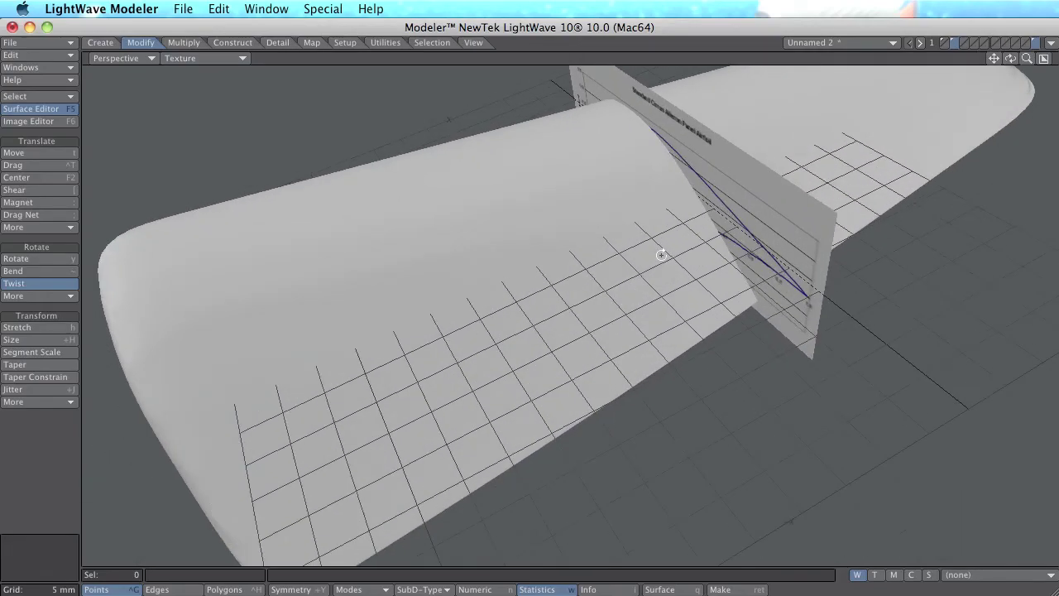
{"action": "left_click", "coordinate": [956, 46]}
{"action": "left_click_drag", "start_coordinate": [612, 314], "coordinate": [647, 301], "text": "alt"}
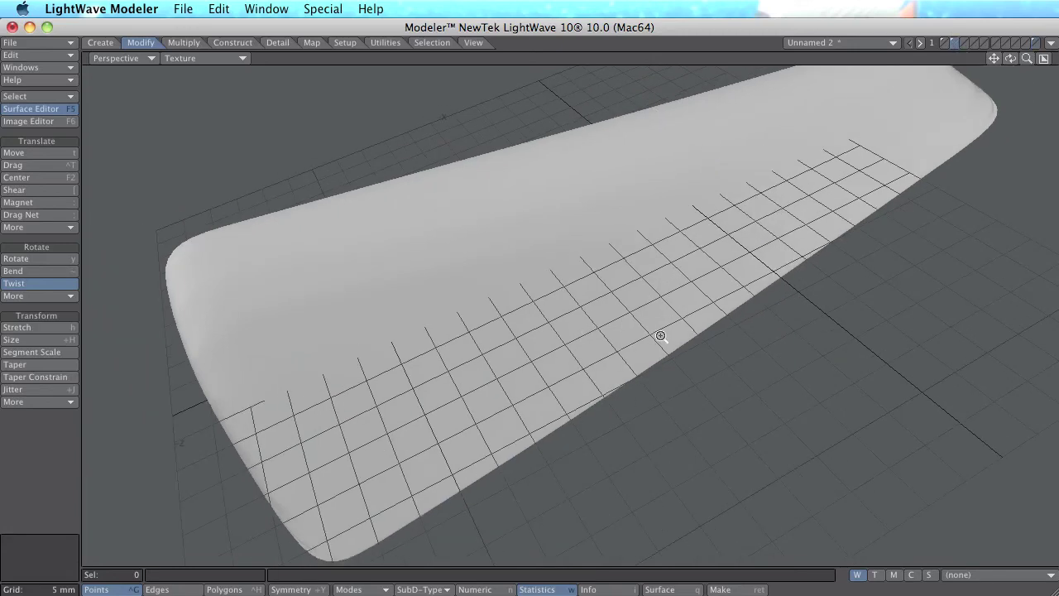
{"action": "mouse_move", "coordinate": [661, 335]}
{"action": "left_mouse_down", "text": "ctrl+alt"}
{"action": "mouse_move", "coordinate": [601, 350]}
{"action": "mouse_move", "coordinate": [669, 323]}
{"action": "left_mouse_up", "text": "ctrl+alt"}
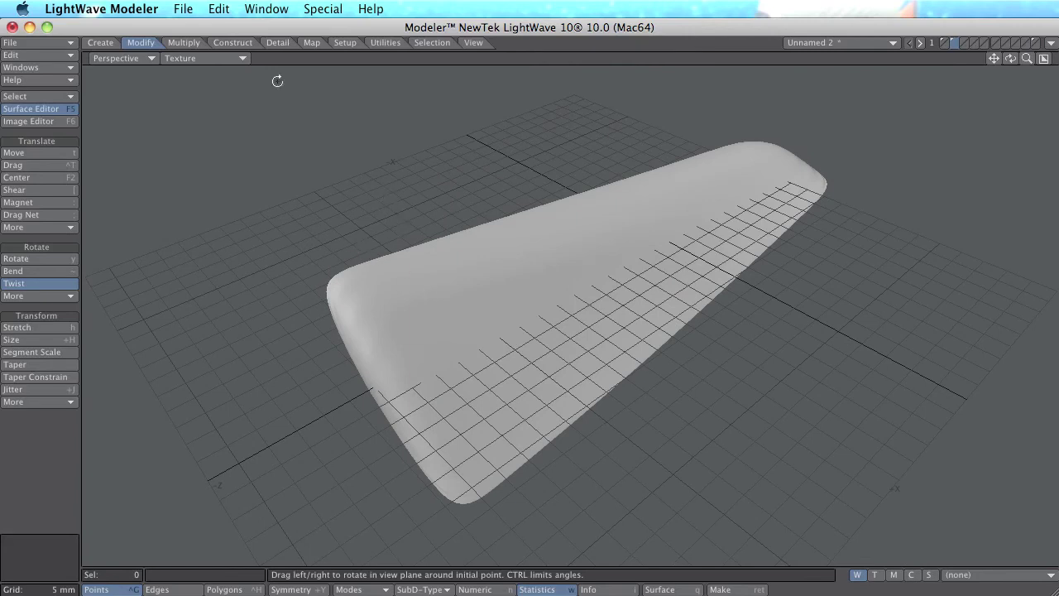
Step: Freeze the subdivision surface wing into polygons and set the perspective view to Textured Wire
{"action": "left_click", "coordinate": [233, 43]}
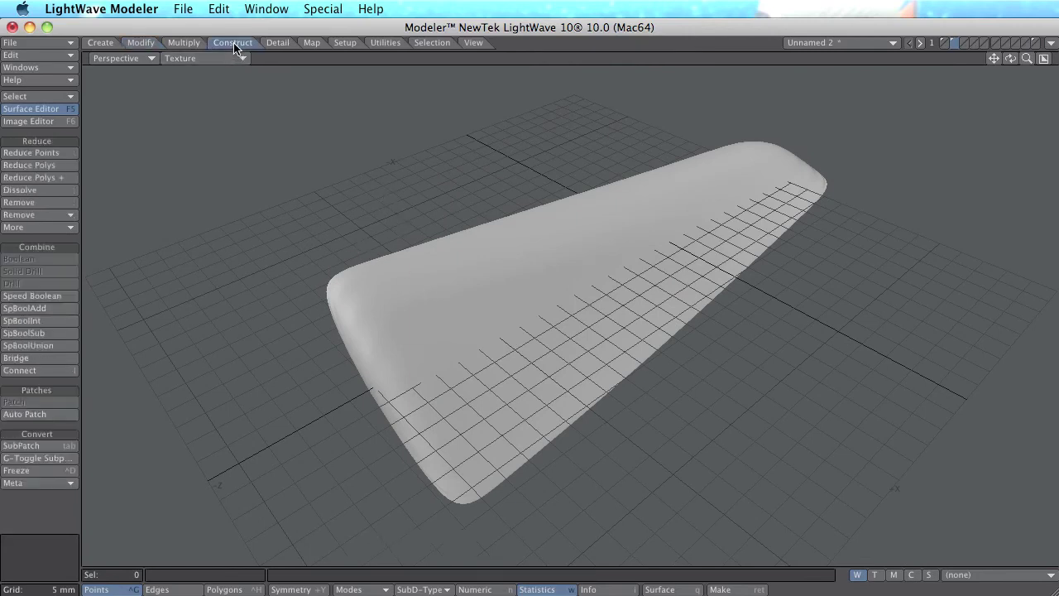
{"action": "left_click", "coordinate": [48, 472]}
{"action": "left_click", "coordinate": [202, 59]}
{"action": "left_click", "coordinate": [202, 70]}
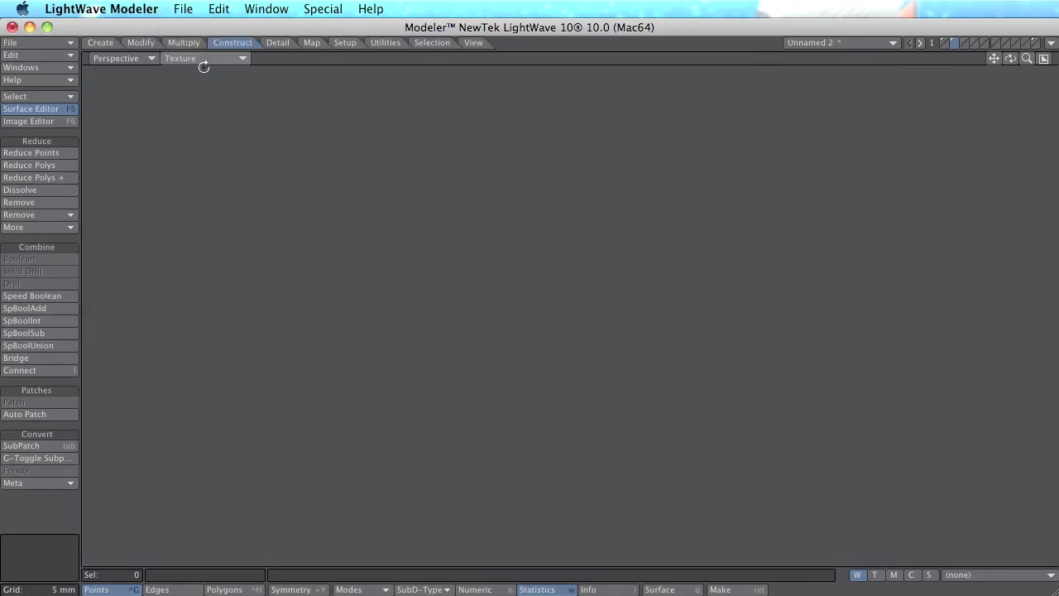
Step: Undo the freeze to compare the wing's subdivision cage, and redo it
{"action": "left_click_drag", "start_coordinate": [606, 338], "coordinate": [404, 440], "text": "alt"}
{"action": "key", "text": "super+z"}
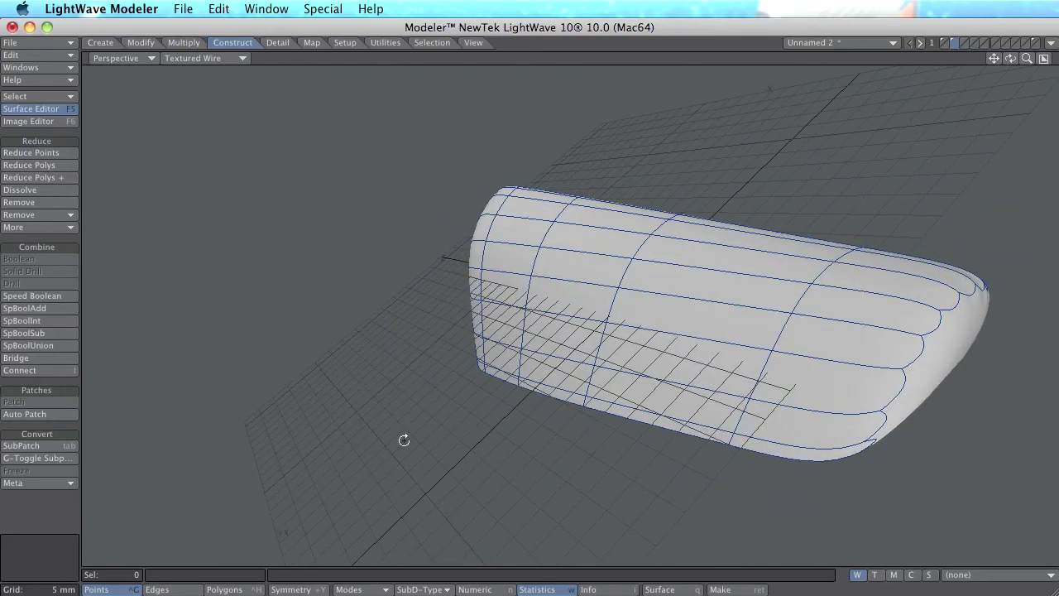
{"action": "key", "text": "super+shift+z"}
{"action": "left_click_drag", "start_coordinate": [404, 441], "coordinate": [490, 336], "text": "alt"}
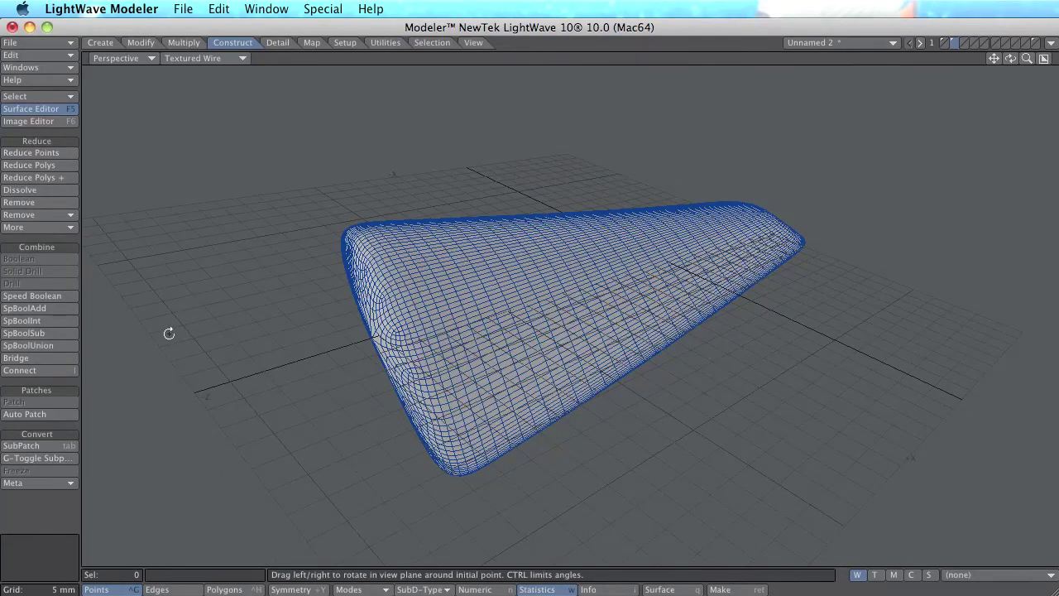
Step: Triple the frozen wing's polygons into triangles and inspect the mesh up close
{"action": "left_click", "coordinate": [187, 43]}
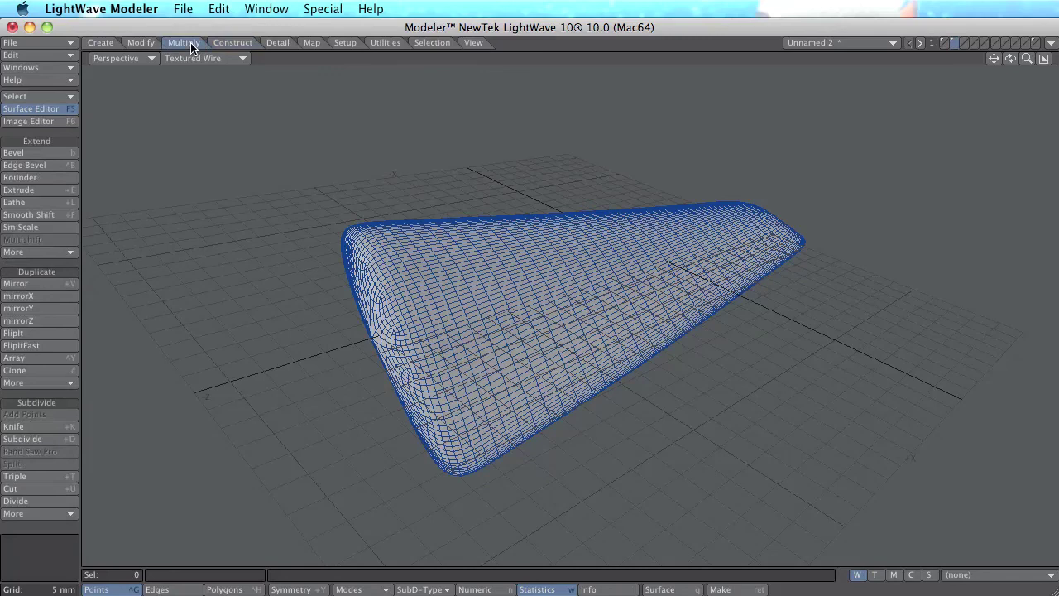
{"action": "left_click", "coordinate": [52, 476]}
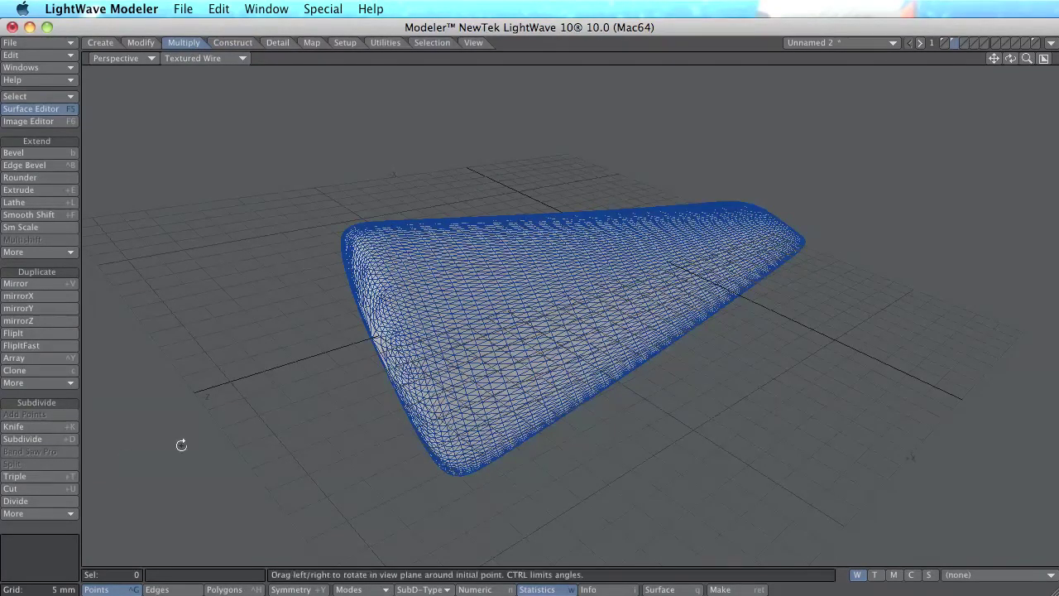
{"action": "left_click_drag", "start_coordinate": [459, 338], "coordinate": [435, 304], "text": "ctrl+alt"}
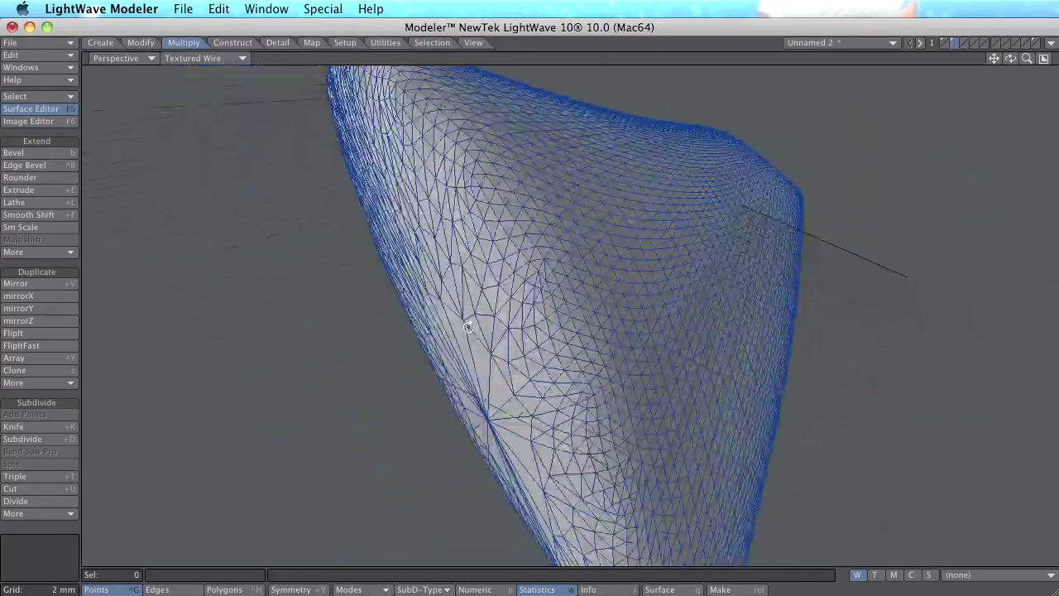
{"action": "left_click_drag", "start_coordinate": [468, 327], "coordinate": [352, 300], "text": "alt"}
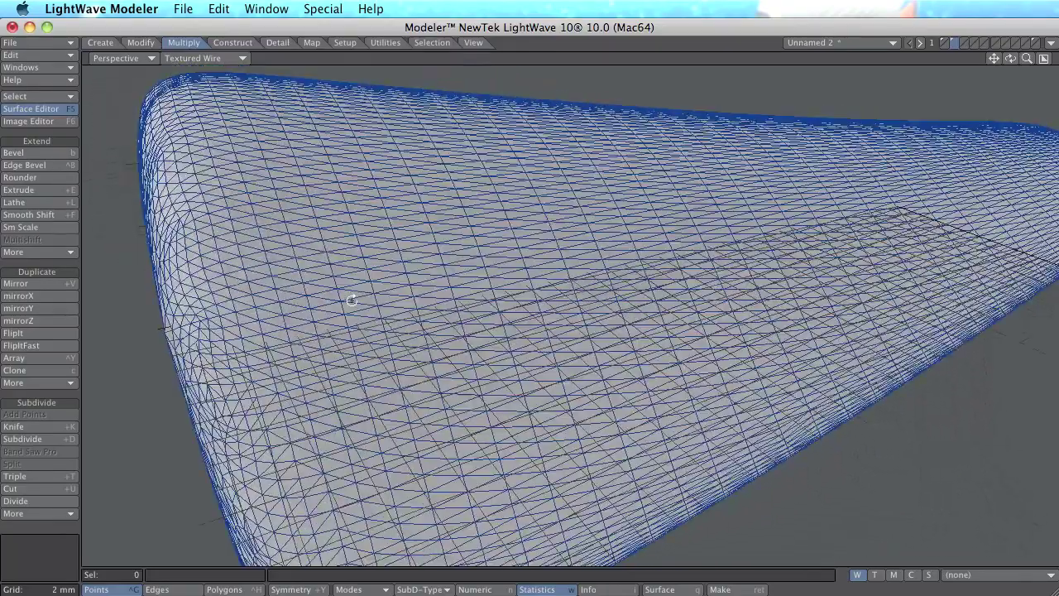